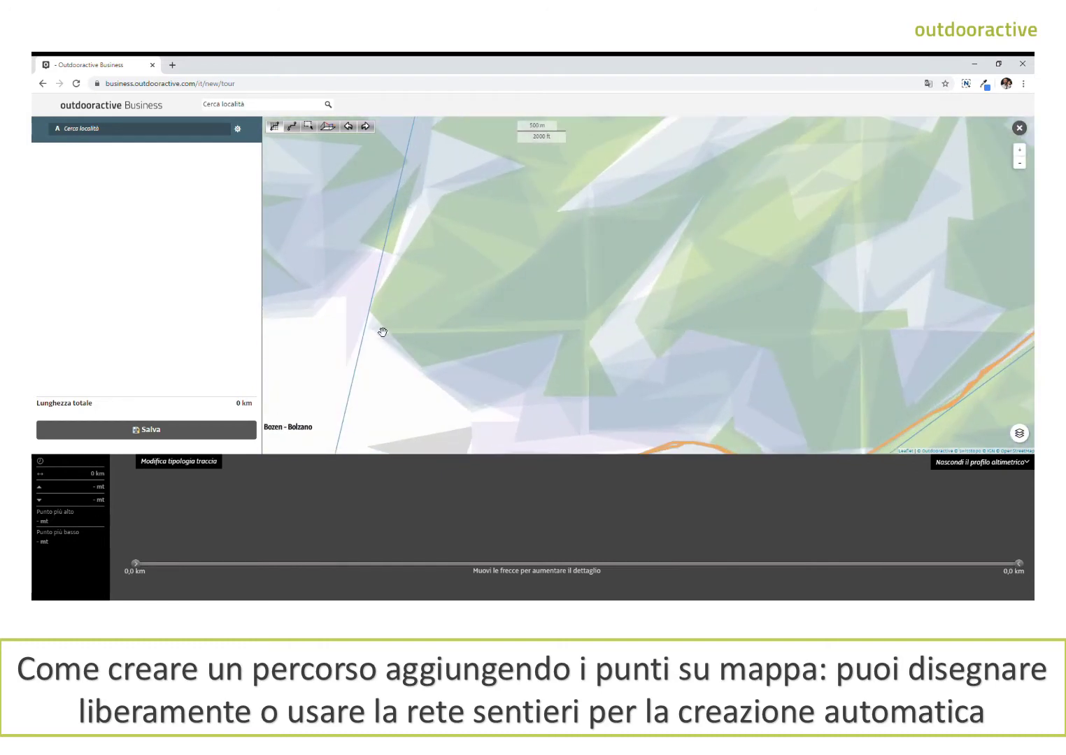
- Draw the route point by point on the full-screen map from Bozen - Bolzano to Oberbozen - Soprabolzano and save it
{"action": "scroll", "coordinate": [420, 347], "scroll_direction": "up", "scroll_amount": 1}
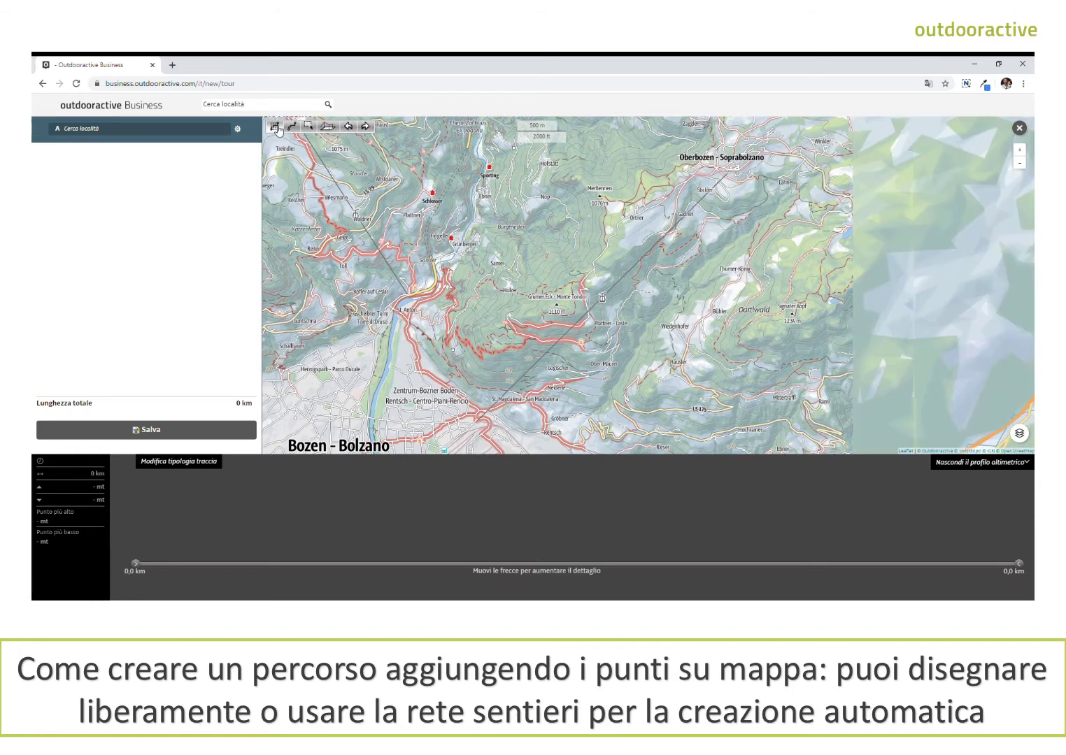
{"action": "left_click", "coordinate": [452, 392]}
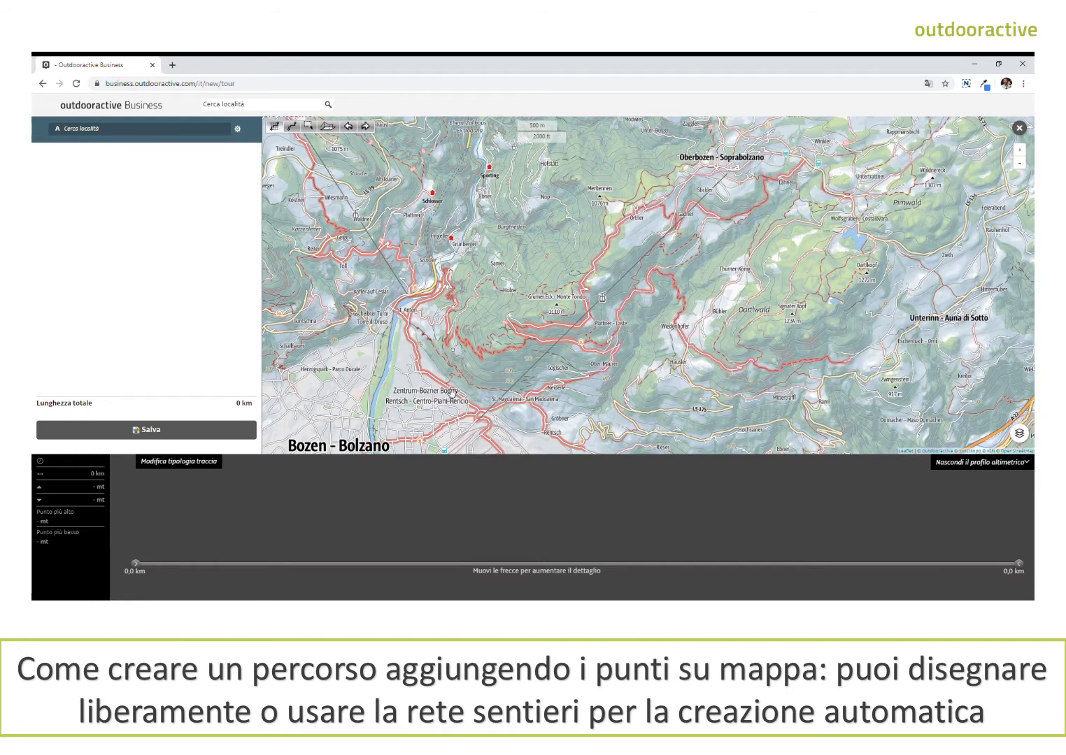
{"action": "left_click", "coordinate": [457, 328]}
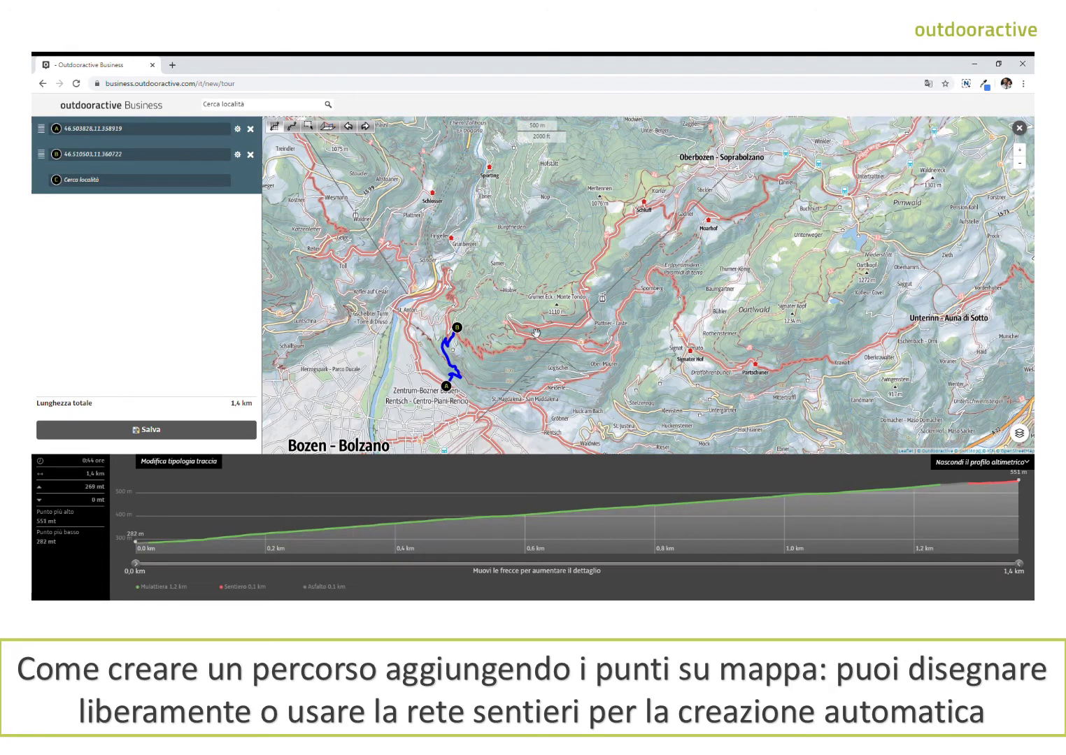
{"action": "left_click", "coordinate": [531, 326]}
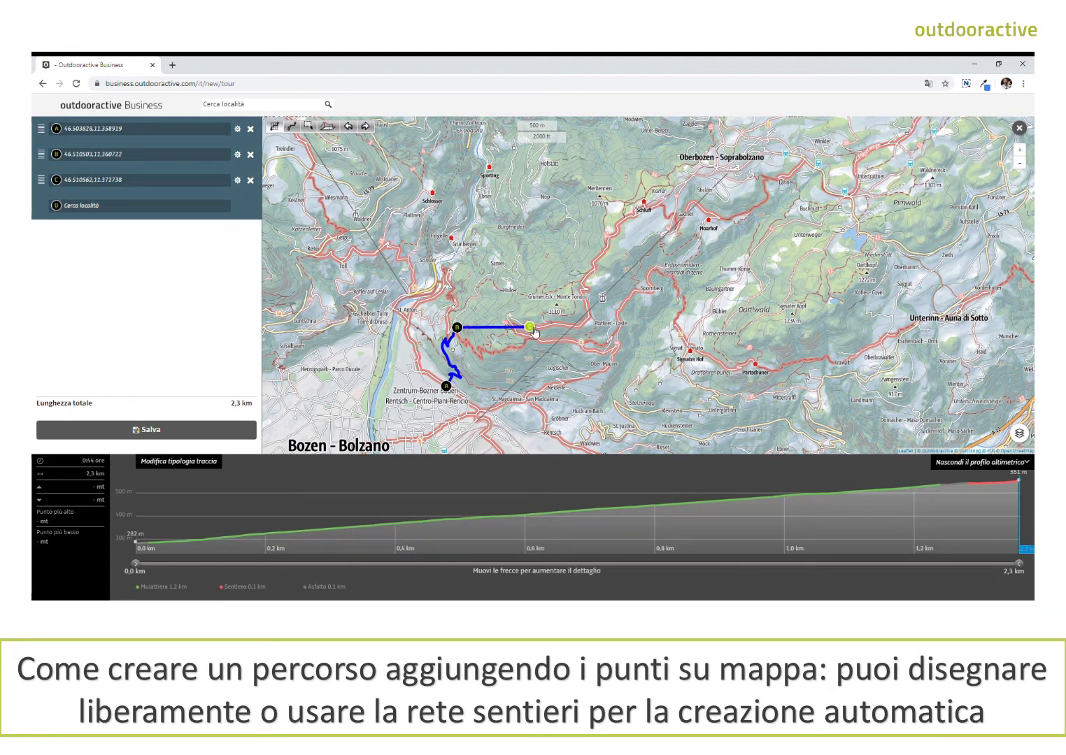
{"action": "left_click", "coordinate": [573, 287]}
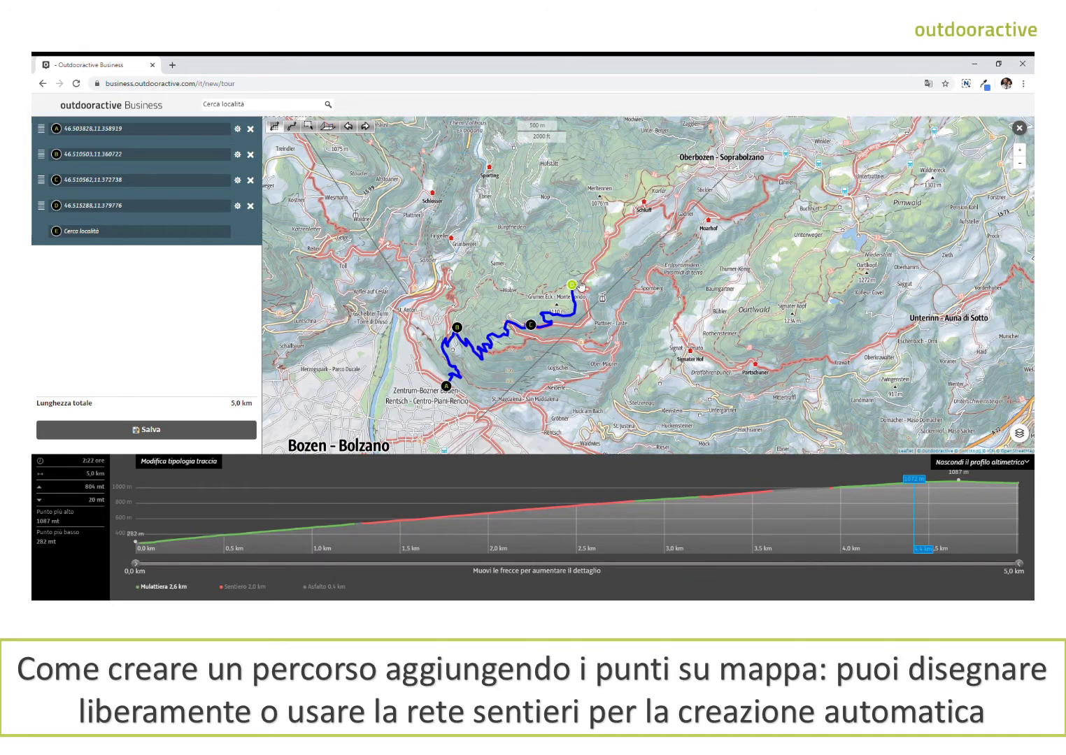
{"action": "left_click", "coordinate": [607, 244]}
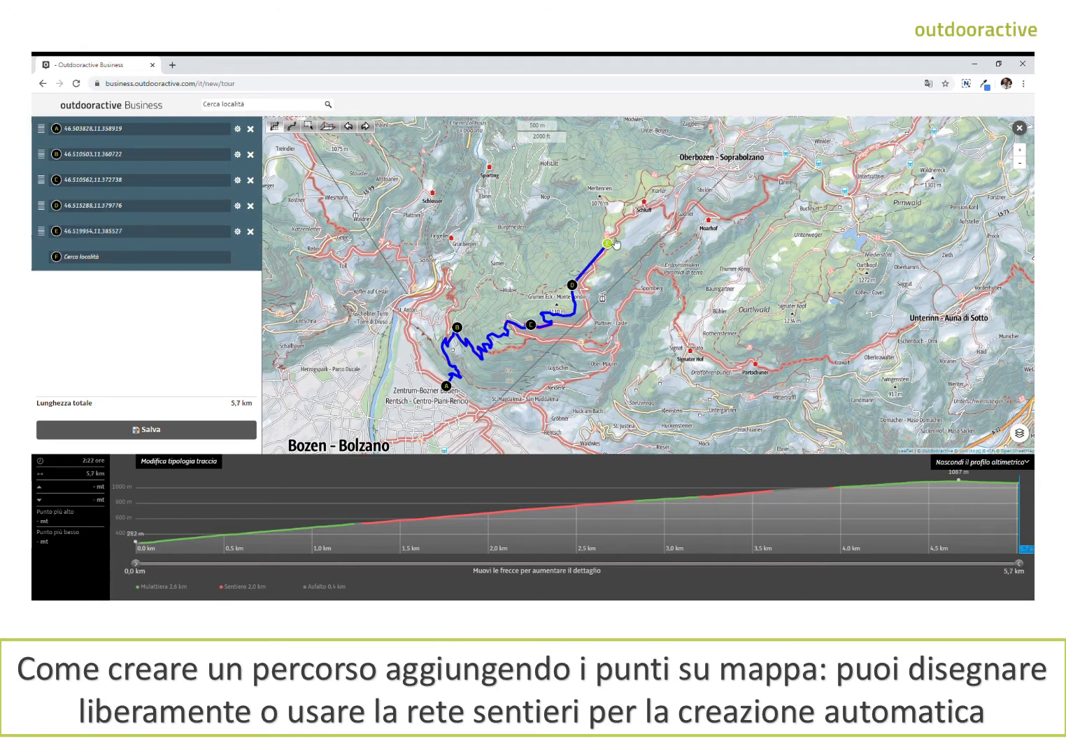
{"action": "left_click", "coordinate": [646, 209]}
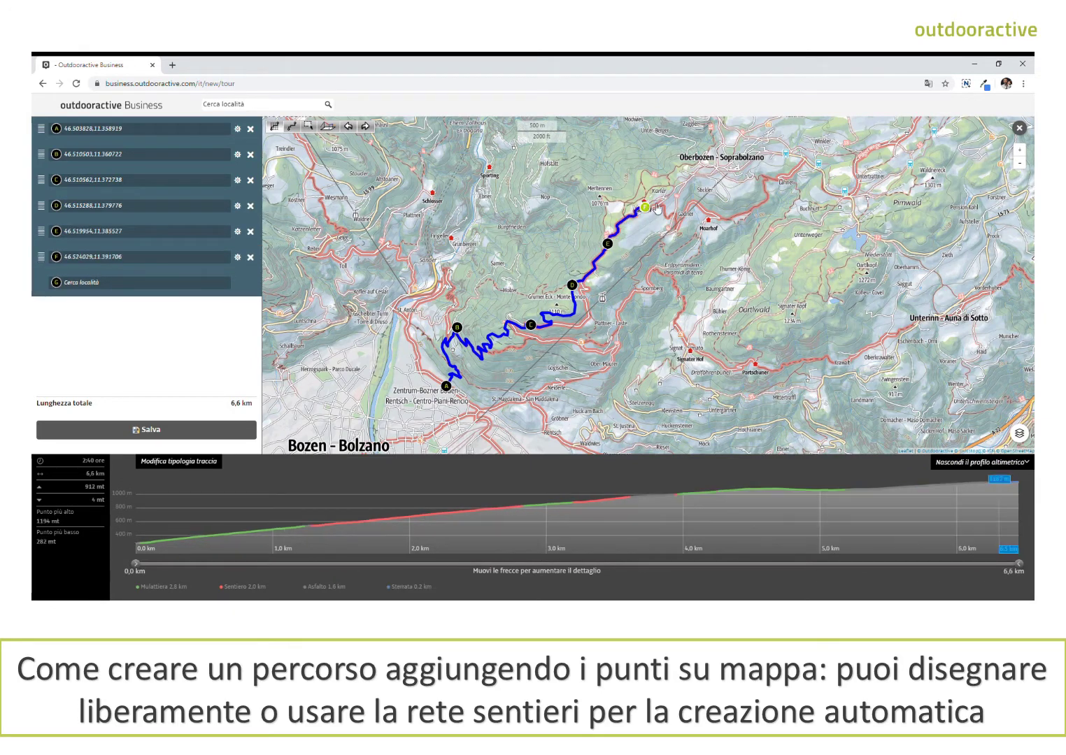
{"action": "left_click", "coordinate": [729, 171]}
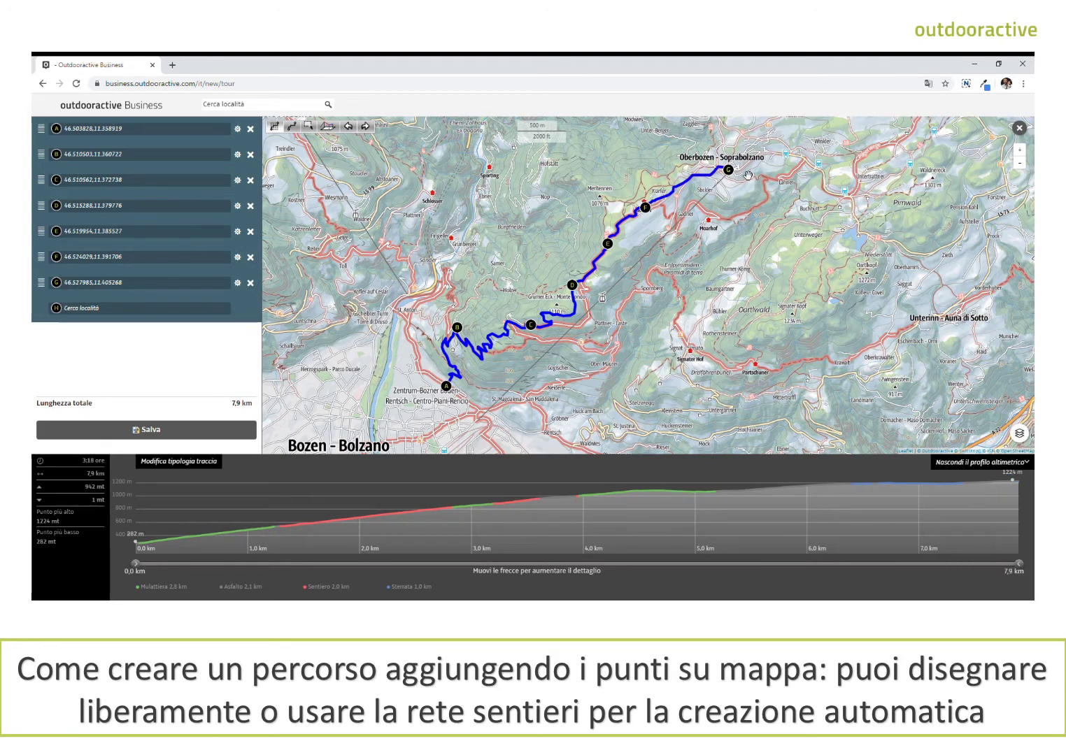
{"action": "left_click", "coordinate": [1019, 128]}
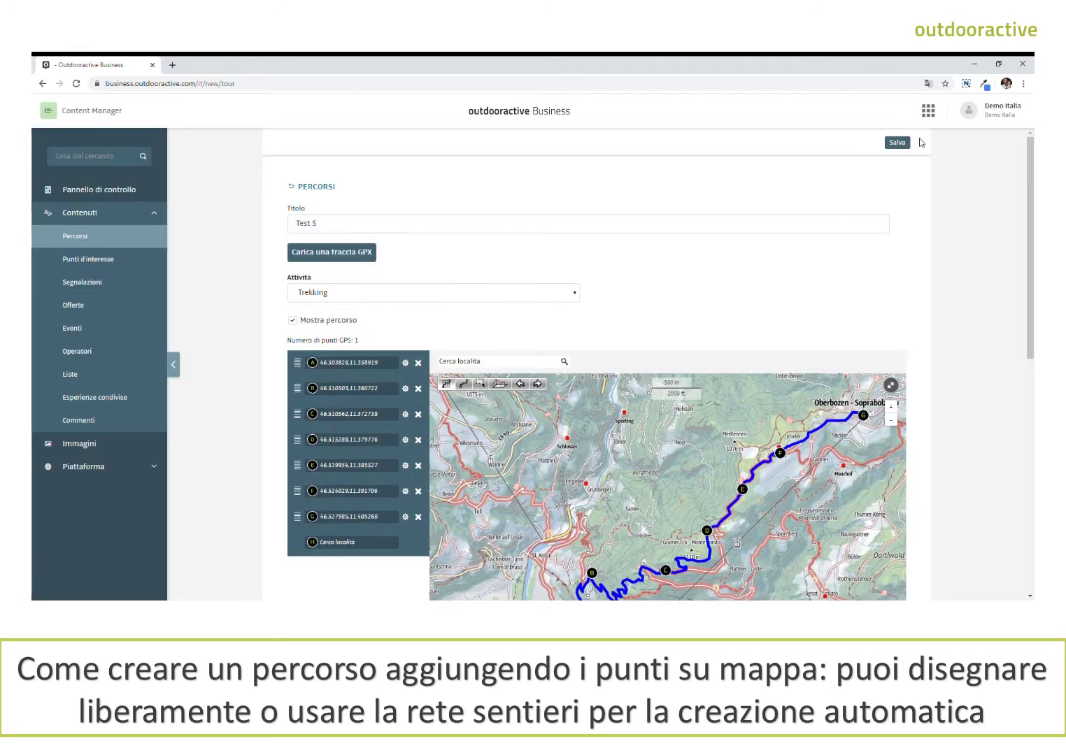
{"action": "left_click", "coordinate": [893, 147]}
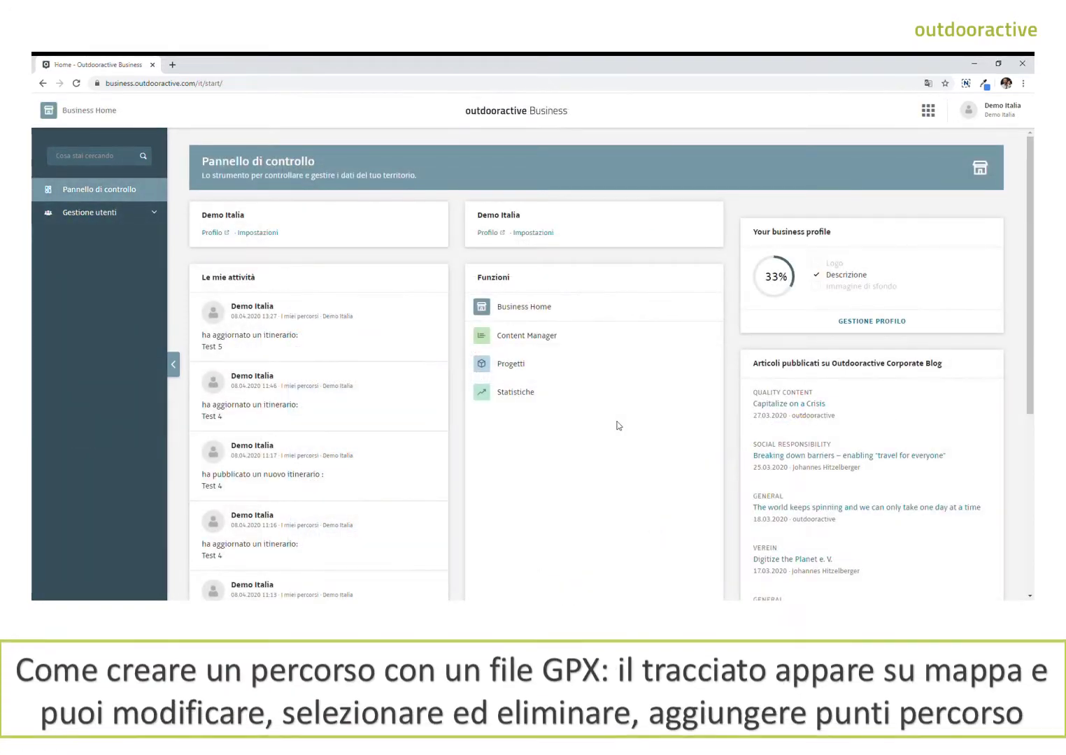
- Start a new route from the Percorsi section of the Content Manager
{"action": "left_click", "coordinate": [521, 340]}
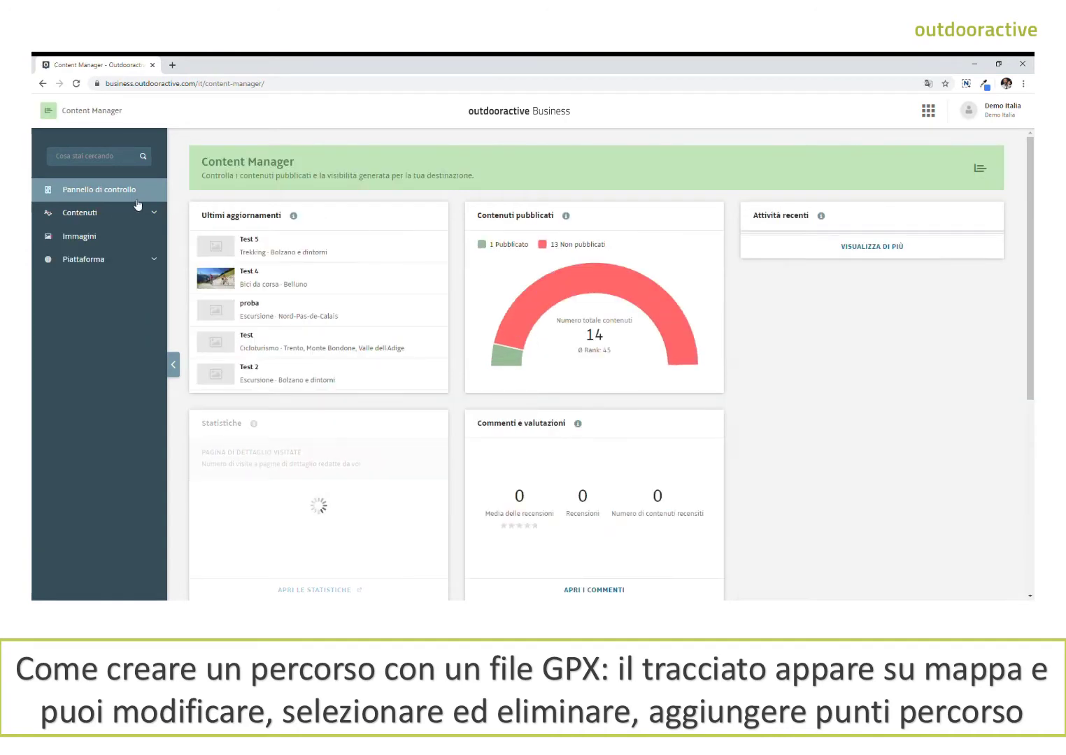
{"action": "left_click", "coordinate": [88, 213]}
{"action": "left_click", "coordinate": [92, 240]}
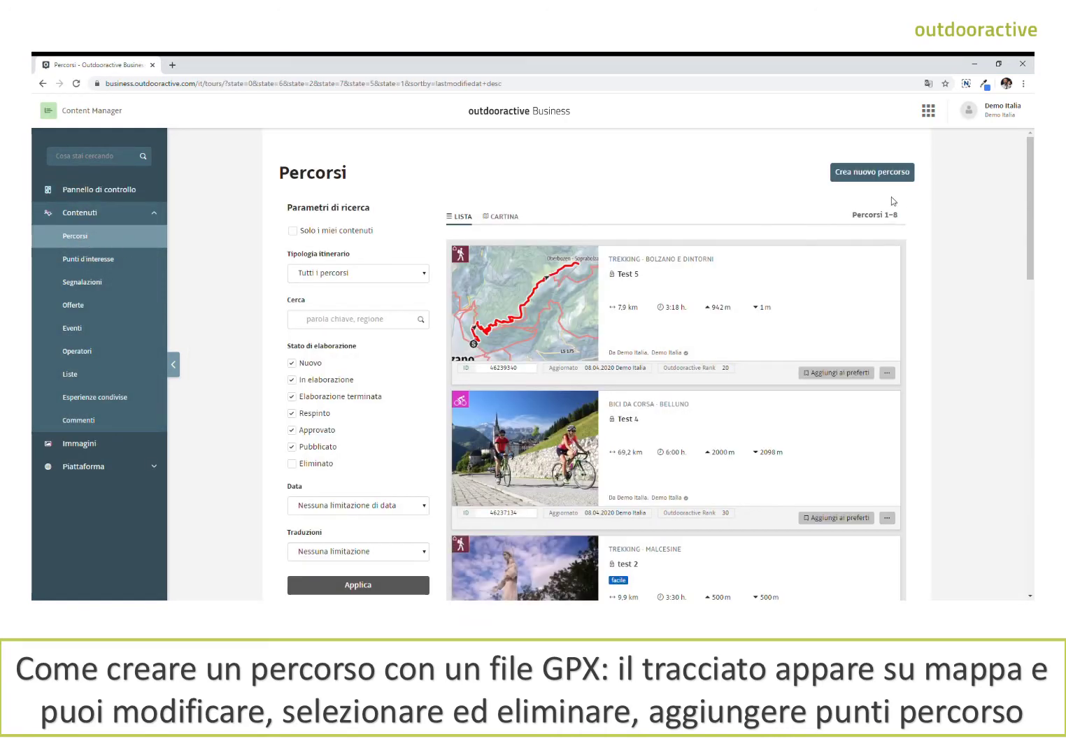
{"action": "left_click", "coordinate": [875, 173]}
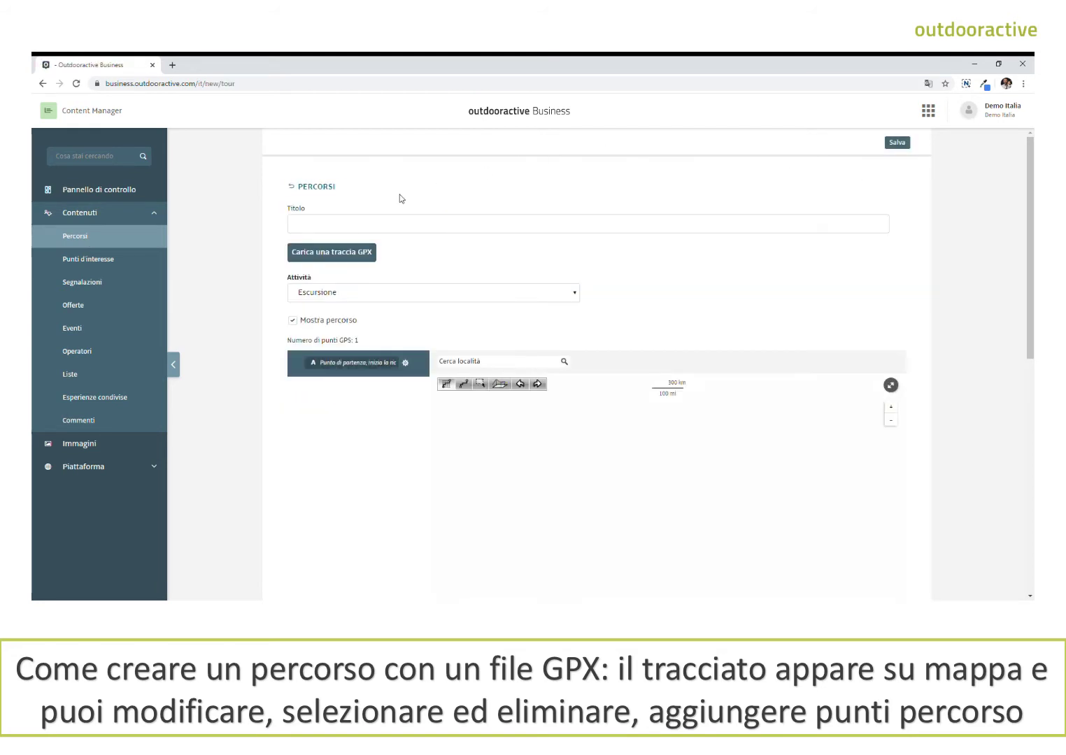
- Title the new route Test 6 and set its activity to Bici da corsa
{"action": "left_click", "coordinate": [355, 227]}
{"action": "type", "text": "Test"}
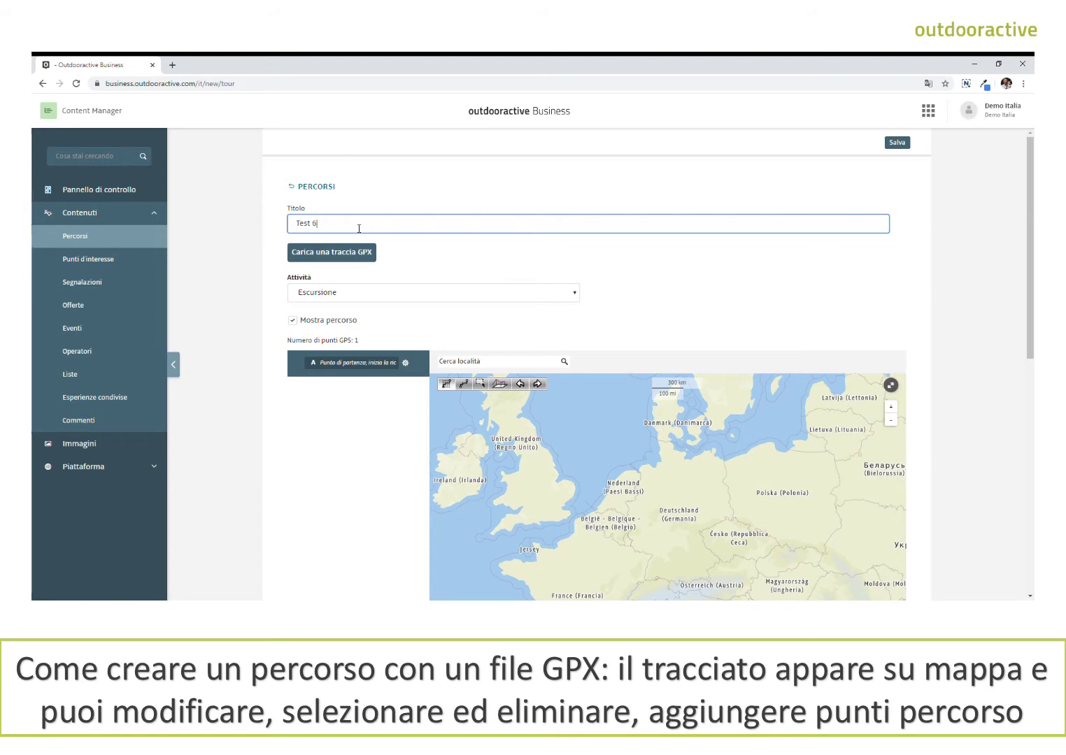
{"action": "type", "text": " 6"}
{"action": "left_click", "coordinate": [355, 297]}
{"action": "left_click", "coordinate": [342, 416]}
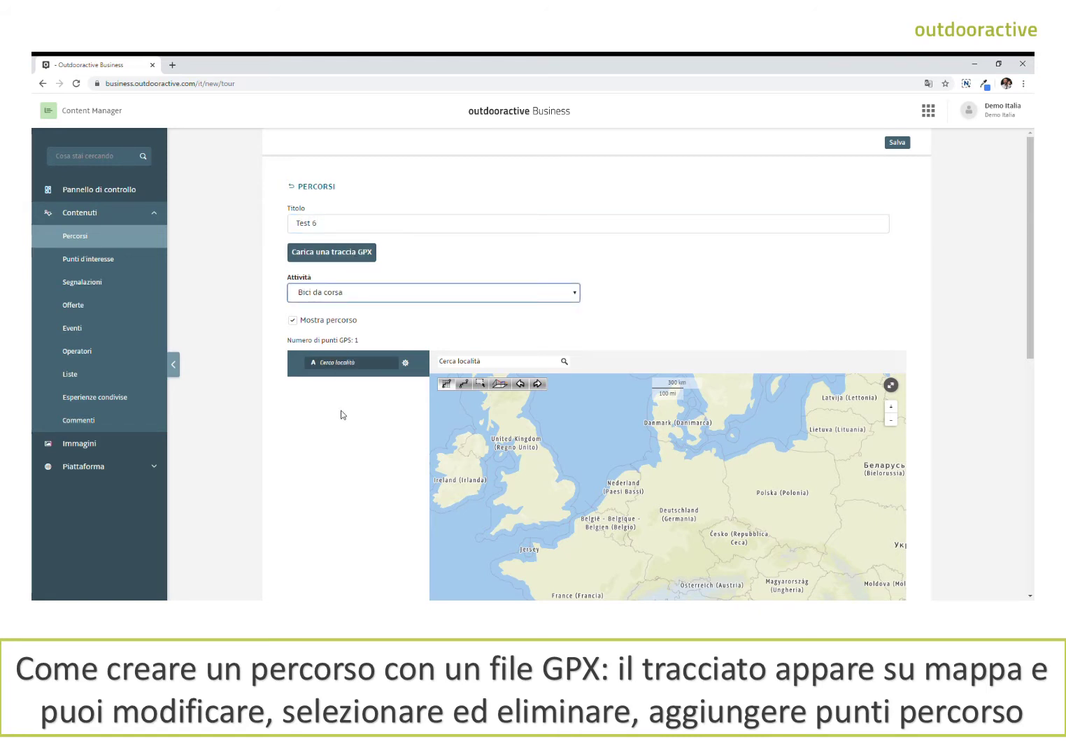
- Upload a GPX track file to the new route
{"action": "left_click", "coordinate": [353, 255]}
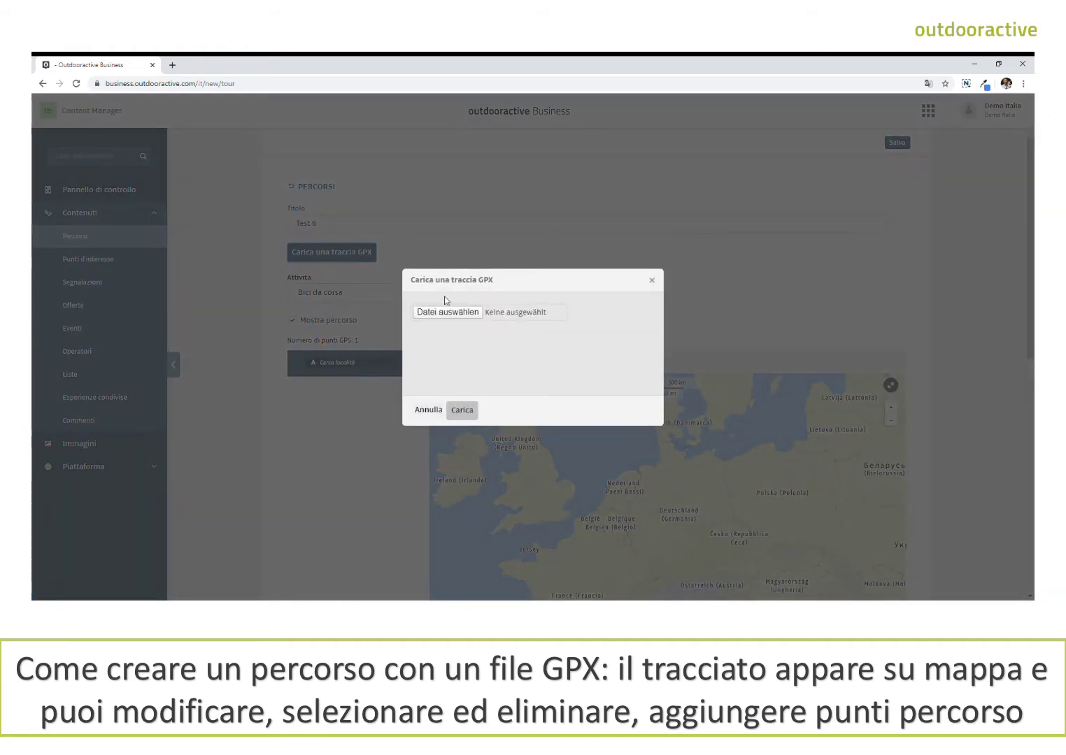
{"action": "left_click", "coordinate": [461, 312]}
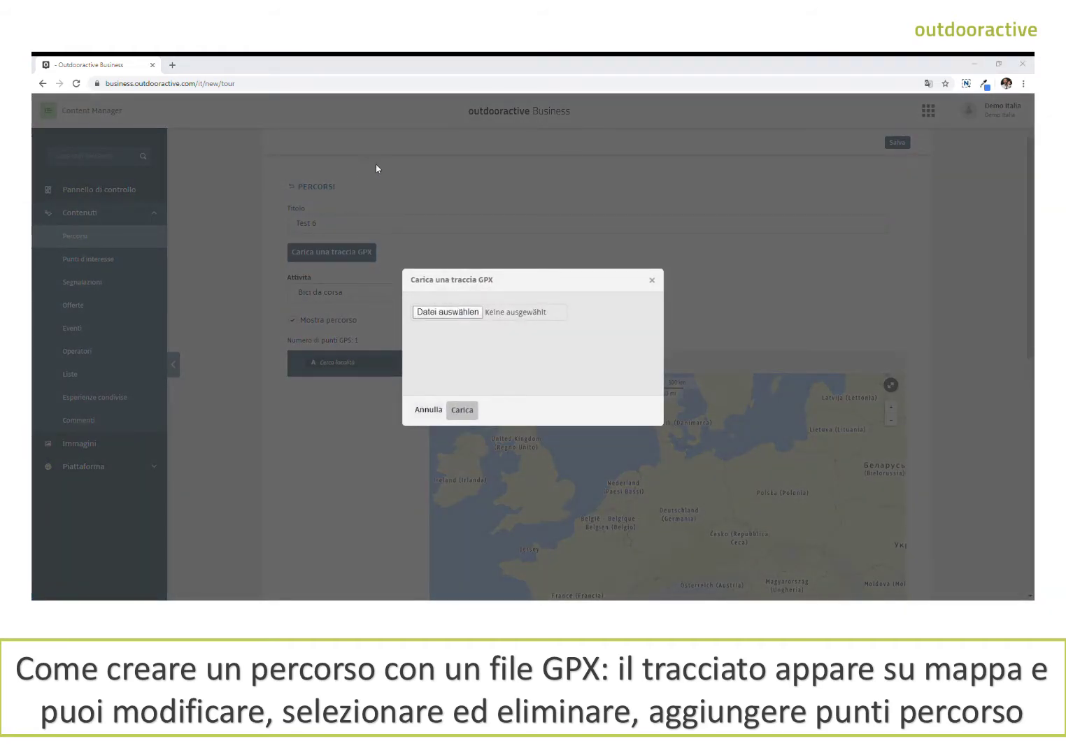
{"action": "left_click", "coordinate": [954, 584]}
{"action": "left_click", "coordinate": [462, 411]}
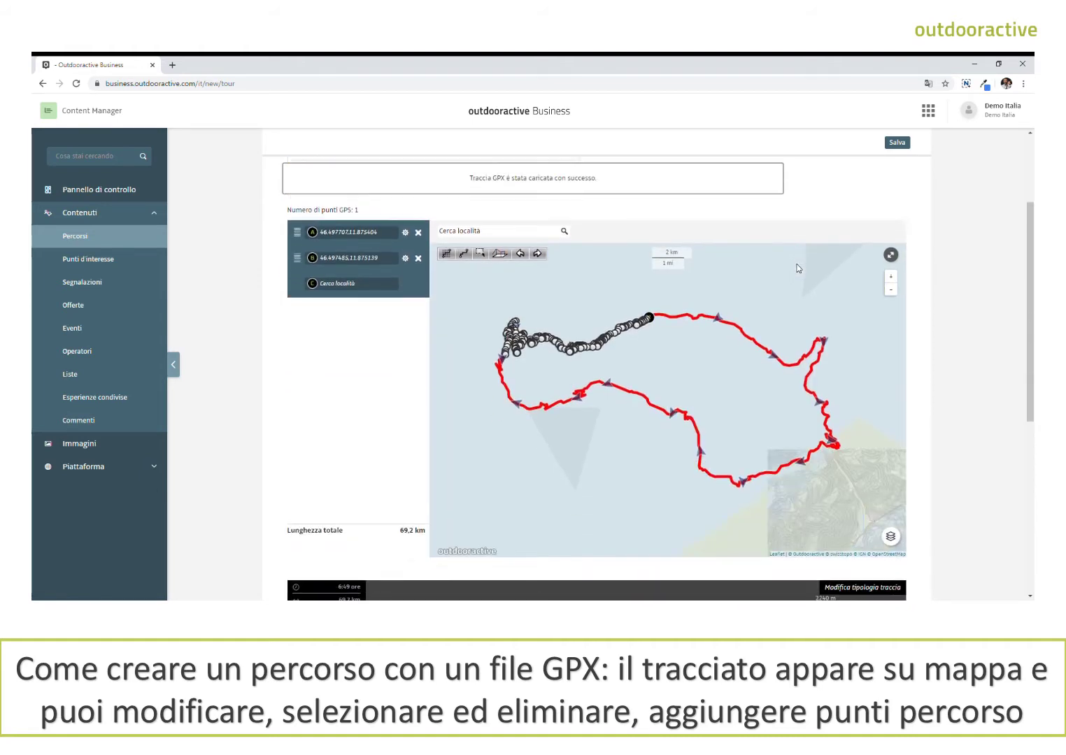
- Inspect the imported track on the full-screen map with the elevation profile collapsed, and save the route
{"action": "left_click", "coordinate": [891, 241]}
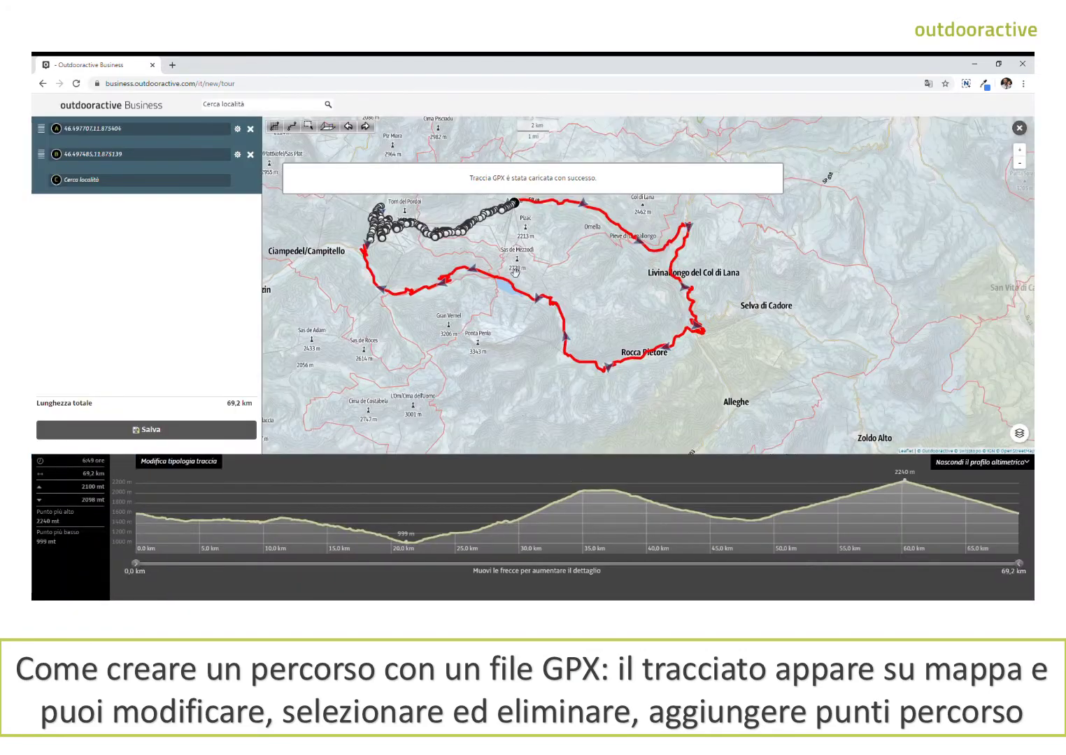
{"action": "scroll", "coordinate": [516, 247], "scroll_direction": "up", "scroll_amount": 1}
{"action": "left_click_drag", "start_coordinate": [516, 247], "coordinate": [634, 291]}
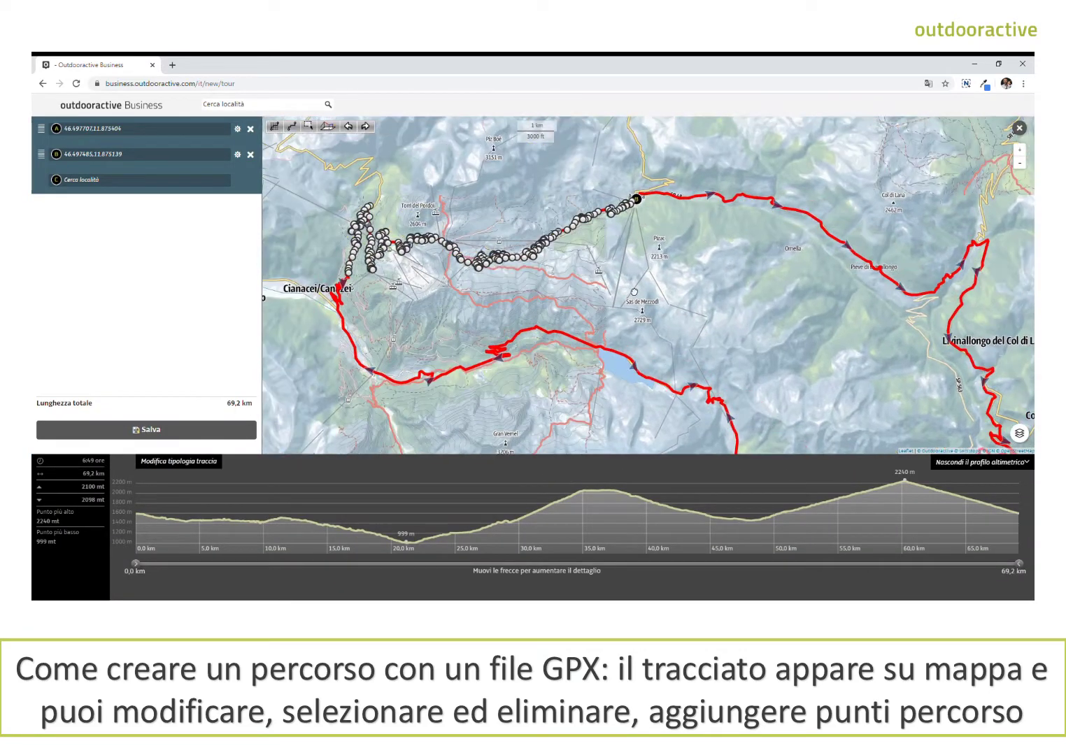
{"action": "left_click", "coordinate": [986, 462]}
{"action": "left_click_drag", "start_coordinate": [989, 465], "coordinate": [969, 424]}
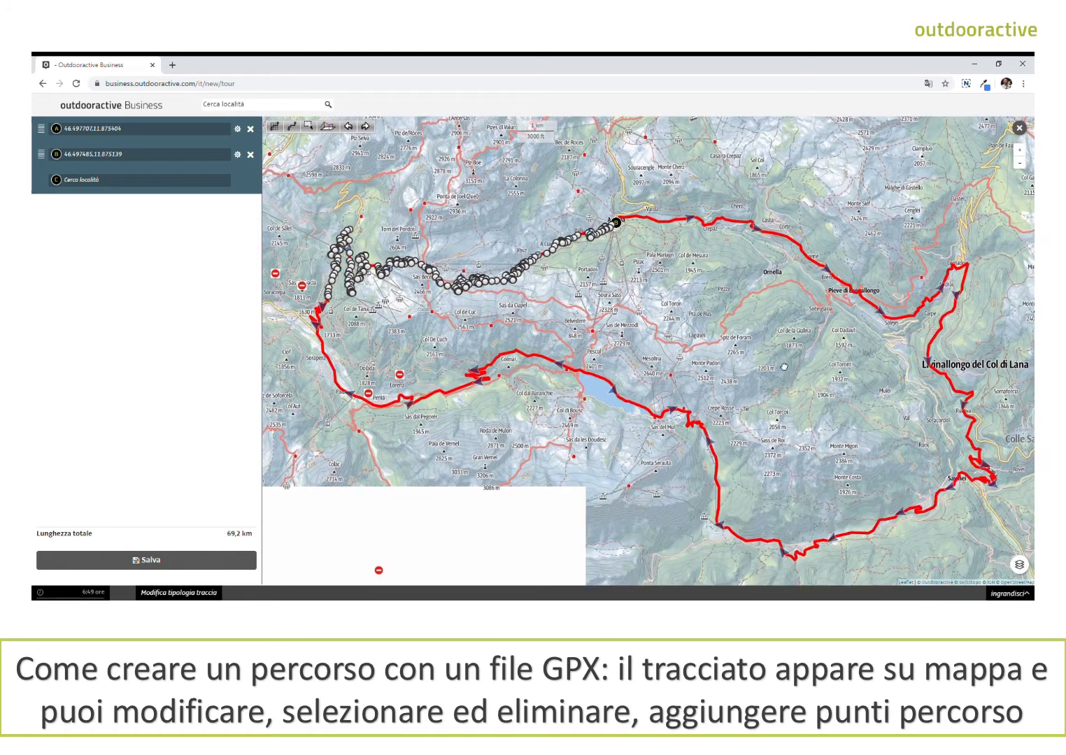
{"action": "left_click", "coordinate": [1017, 130]}
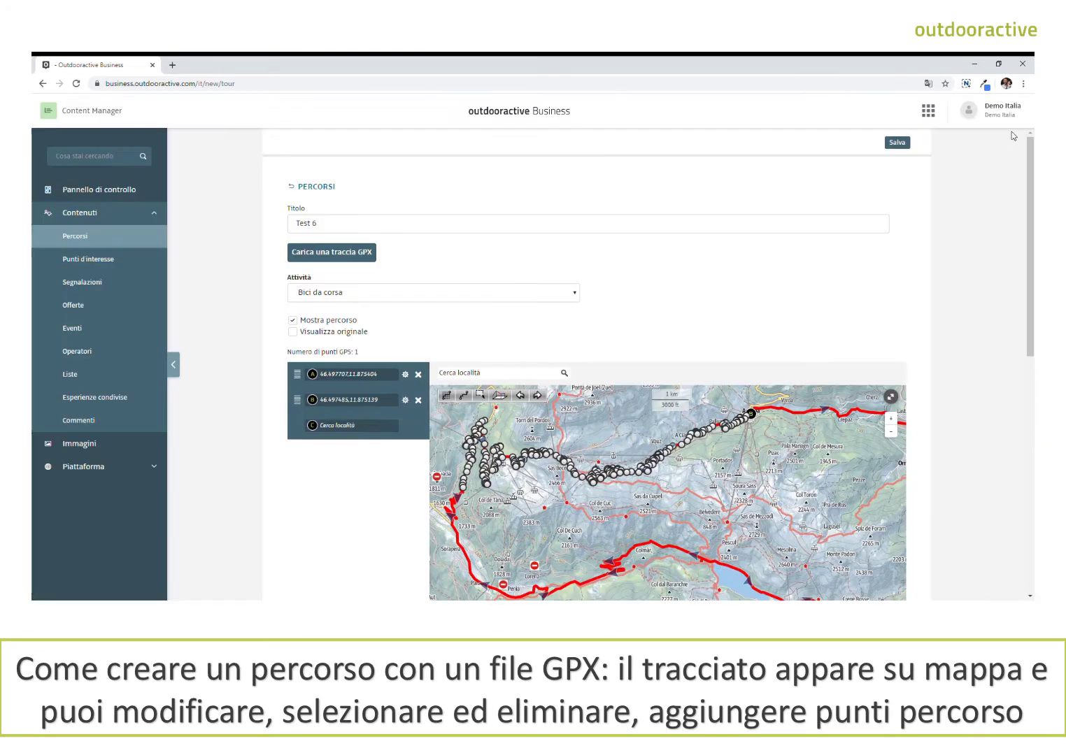
{"action": "left_click", "coordinate": [887, 143]}
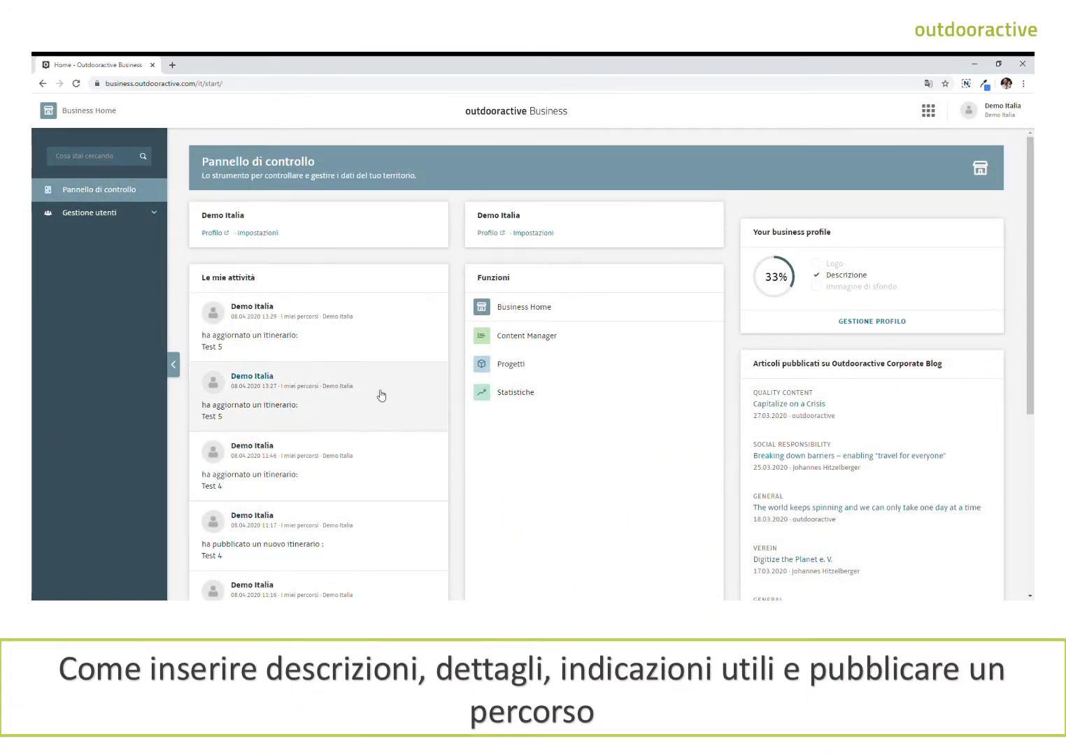
- Open the Bici da corsa route Test 5 from the Percorsi list in the Content Manager
{"action": "left_click", "coordinate": [512, 337]}
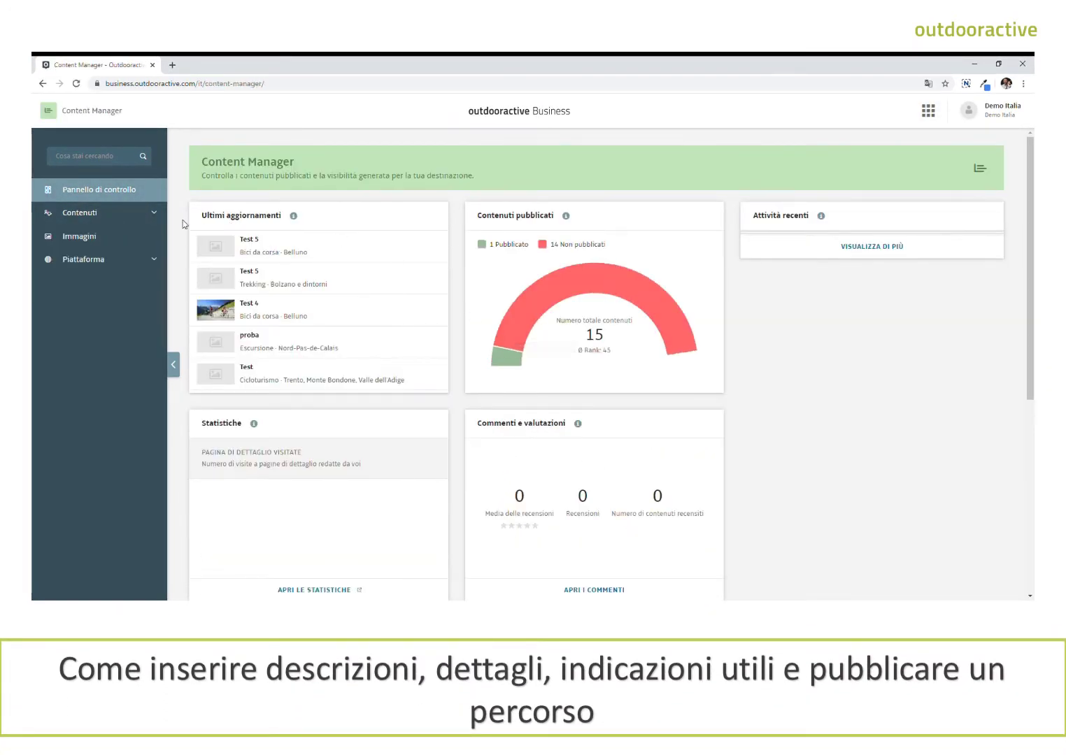
{"action": "left_click", "coordinate": [109, 214]}
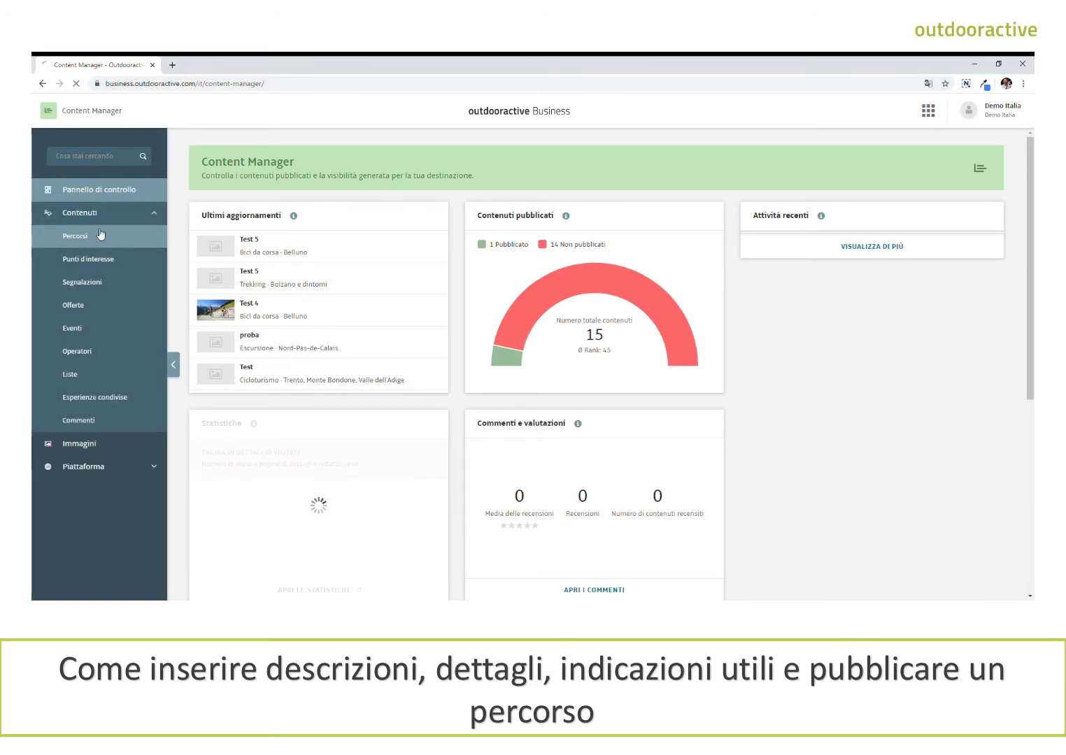
{"action": "left_click", "coordinate": [96, 237]}
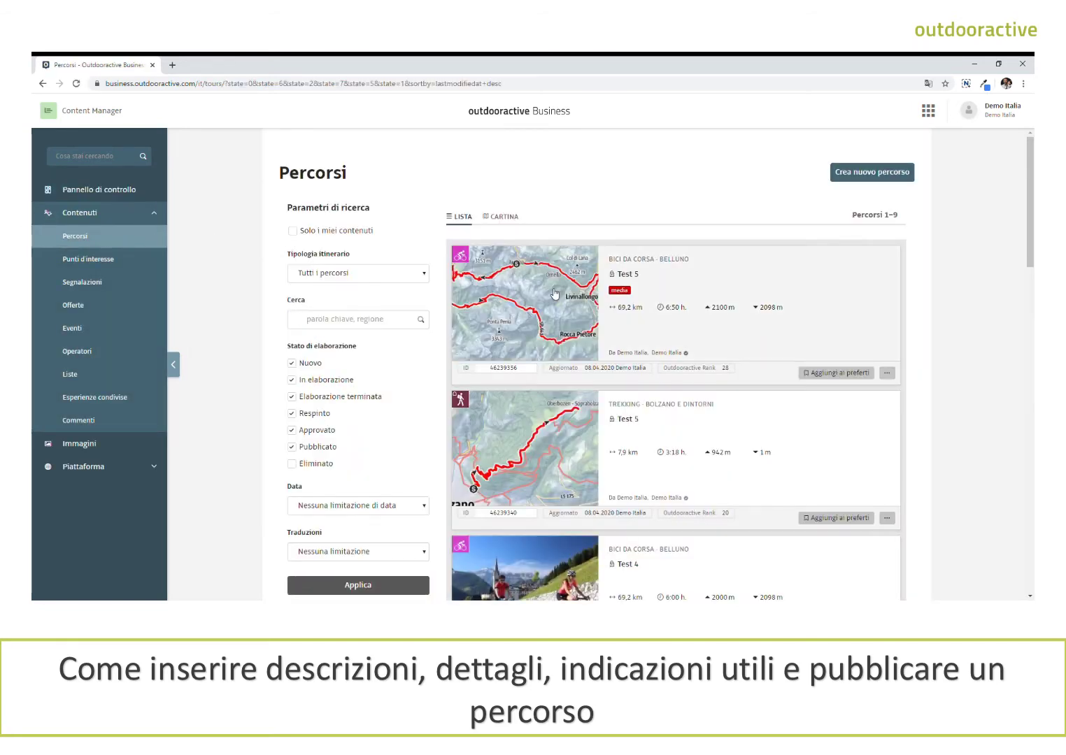
{"action": "left_click", "coordinate": [555, 294]}
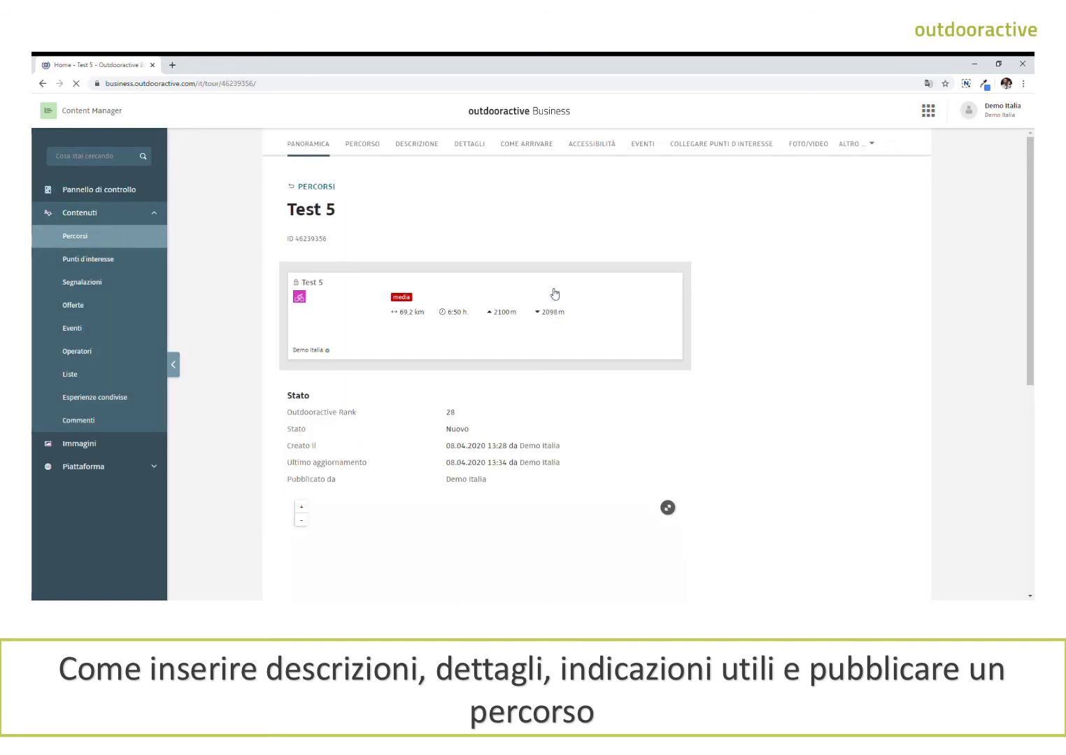
- Change the route's title to MARMOLADA LA REGINA in its description section
{"action": "left_click", "coordinate": [412, 150]}
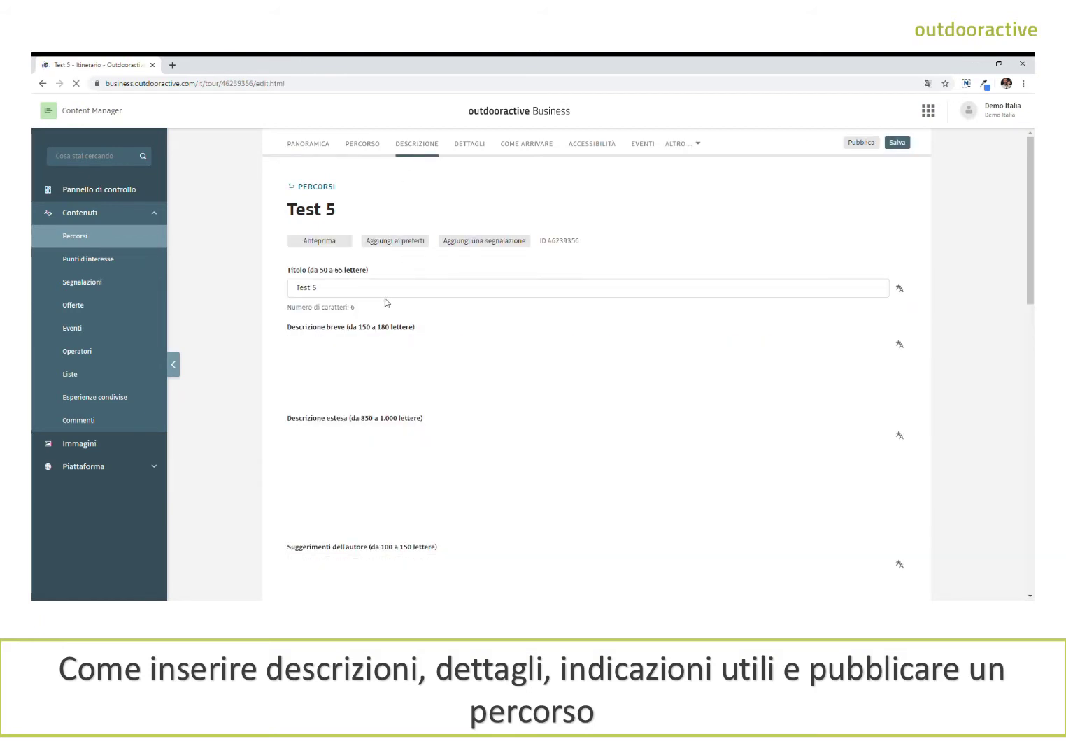
{"action": "left_click_drag", "start_coordinate": [388, 295], "coordinate": [260, 291]}
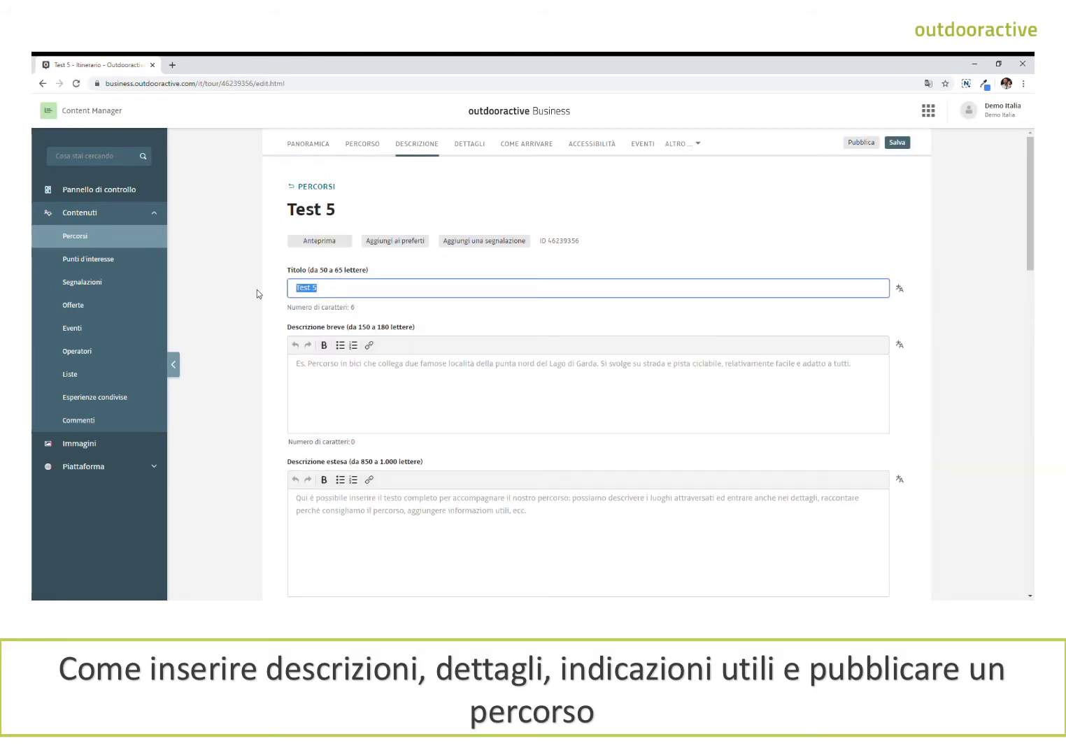
{"action": "type", "text": "MARMOLADA LA REGINA"}
- Add the extended description of the tour from Arabba over Passo Fedaia and back via the Pordoi, and save the route
{"action": "left_click", "coordinate": [351, 543]}
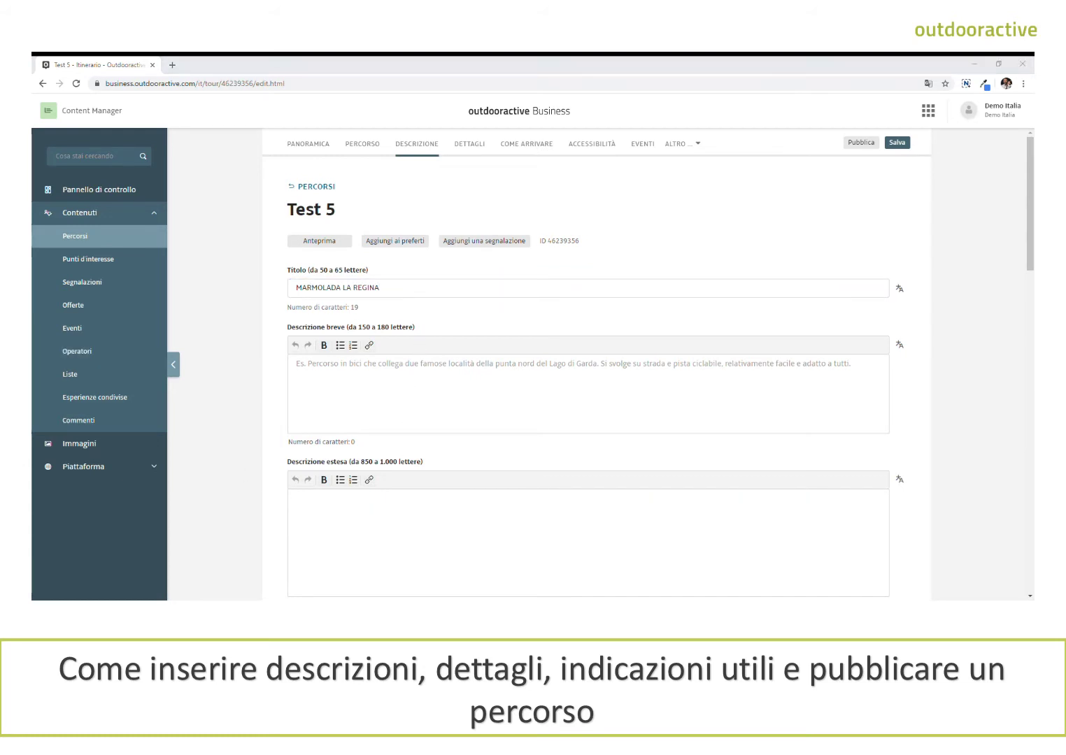
{"action": "left_click", "coordinate": [451, 533]}
{"action": "type", "text": "Uno dei tour più spettacolari, ed emozionanti perché ricco di paesaggi mozzafiato . Da Arabba breve riscaldamento lungo la valle di Fodom, discesa fino a Sottoguda, dove attraverso il tipico paesino iniziano i Serrai di Sottoguda; emozionante salita attraverso una gola con pareti rocciose alte un centinaio di metri, cascate , grotte ed il torrente Pettorina che scorre sempre al nostro fianco. Dopo 2,5 km termina la gola e si prosegue lungo le ripide ed impegnative rampe del Passo Fedaia fino alle sponde dell'omonimo lago ai piedi del ghiacciaio della Marmolada, la Regina delle Dolomiti. Da qui veloce discesa in val di Fassa e ritorno ad Arabba attraverso i 27 tornanti del Pordoi"}
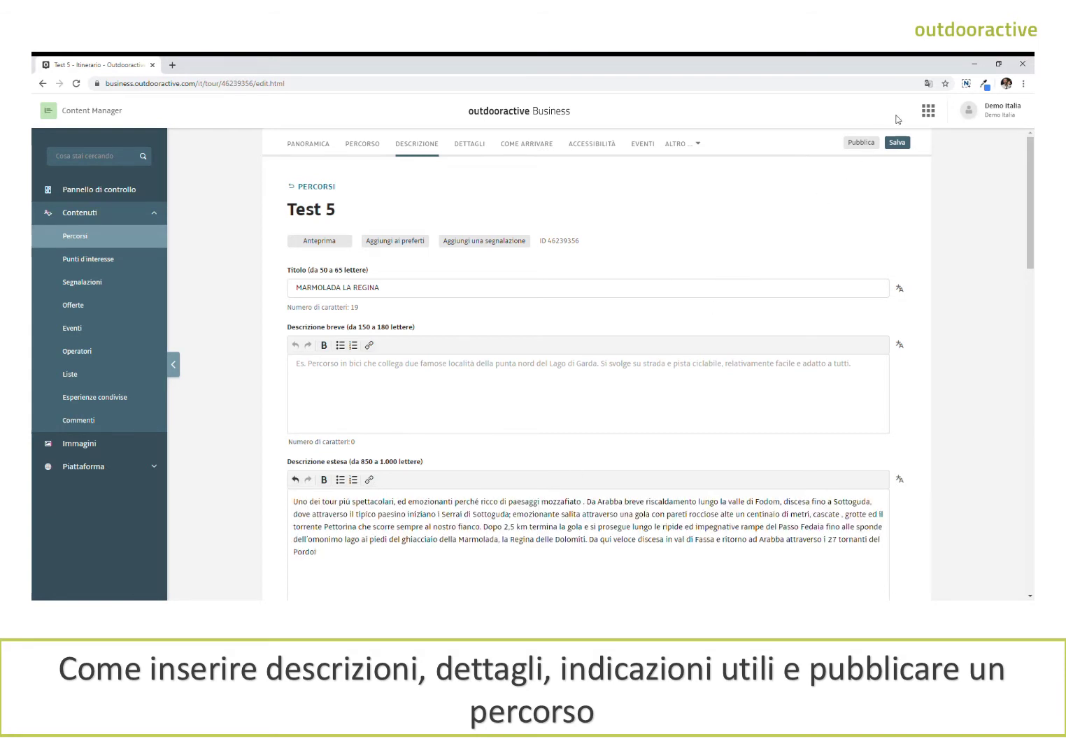
{"action": "left_click", "coordinate": [893, 143]}
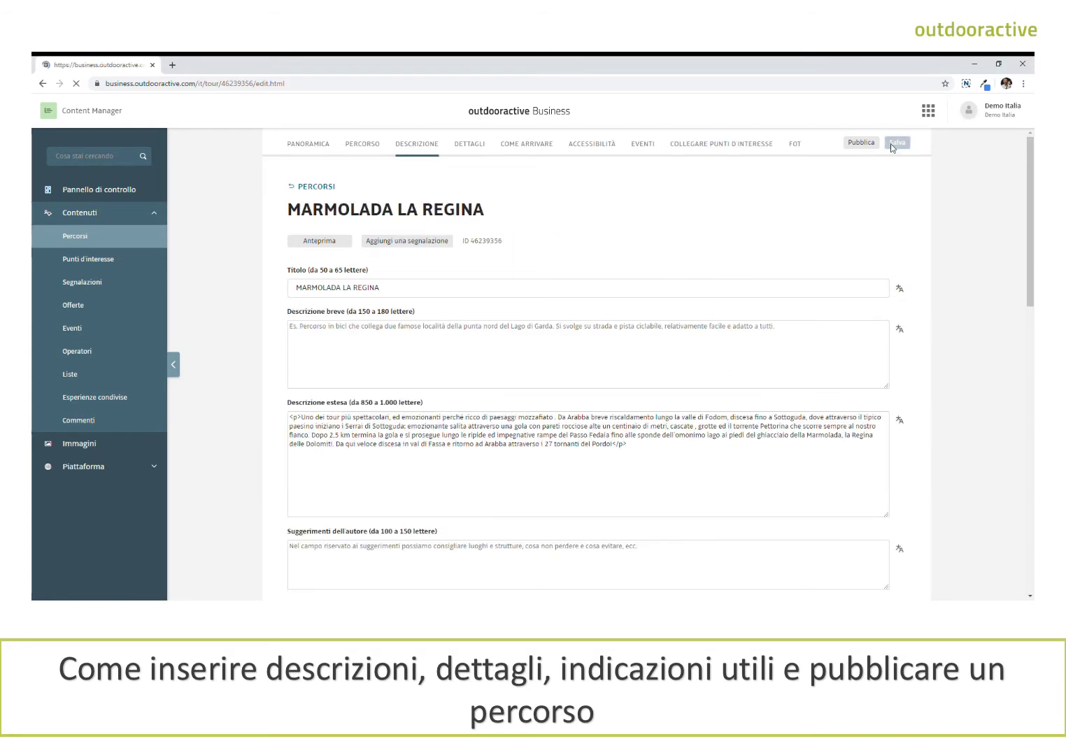
- In the route's details, set the displayed duration to 6 hours 0 minutes and both ascent and descent to 2000 m
{"action": "left_click", "coordinate": [469, 144]}
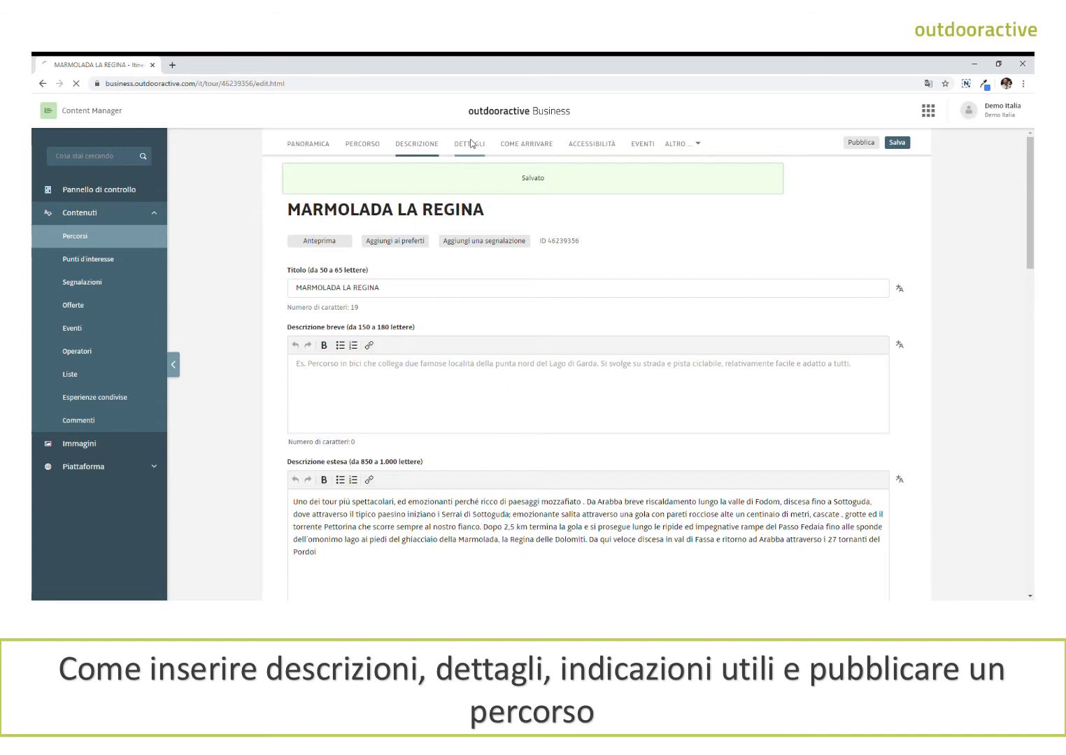
{"action": "left_click", "coordinate": [420, 313]}
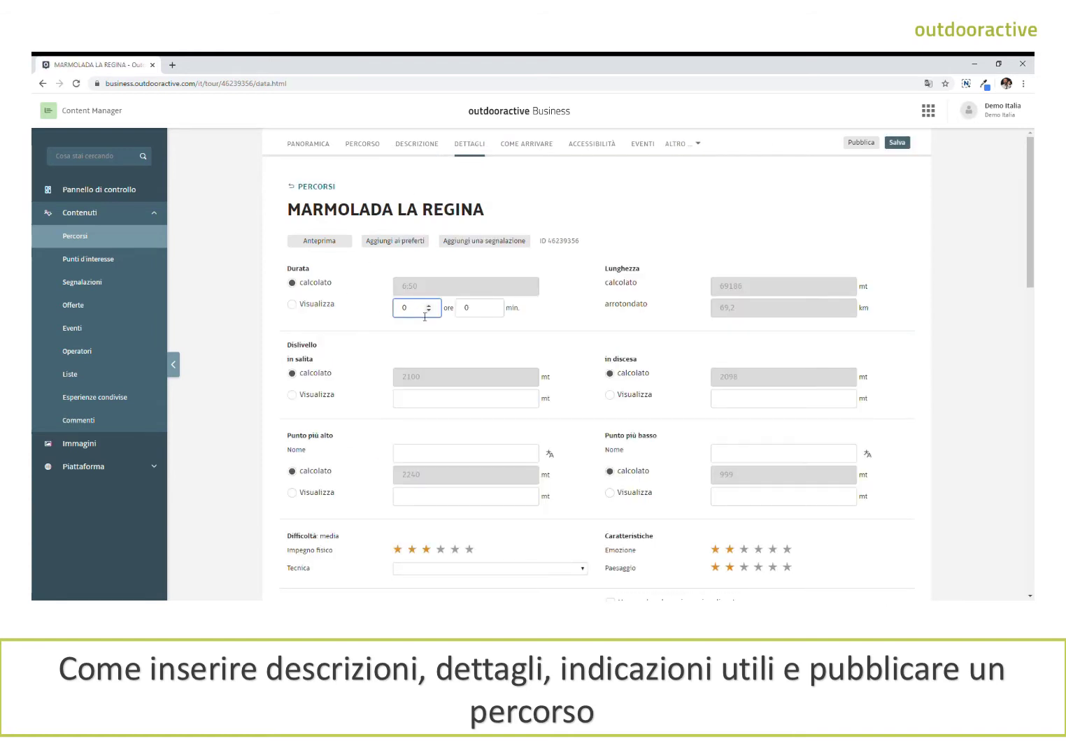
{"action": "left_click", "coordinate": [479, 312]}
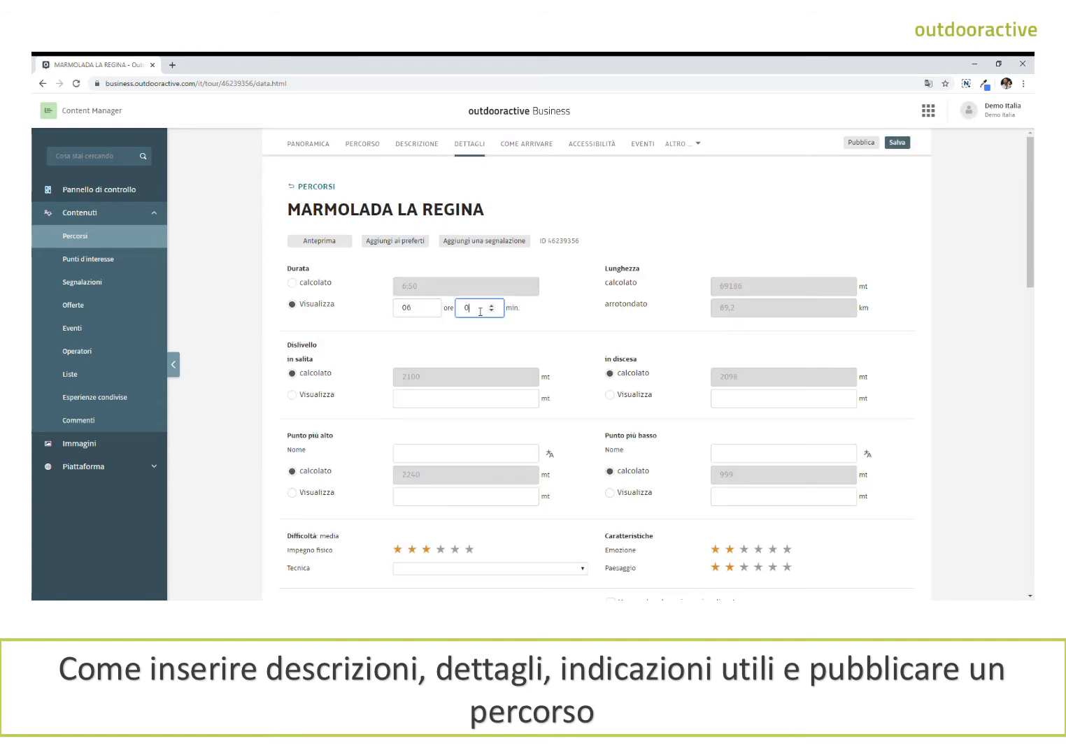
{"action": "left_click", "coordinate": [449, 403]}
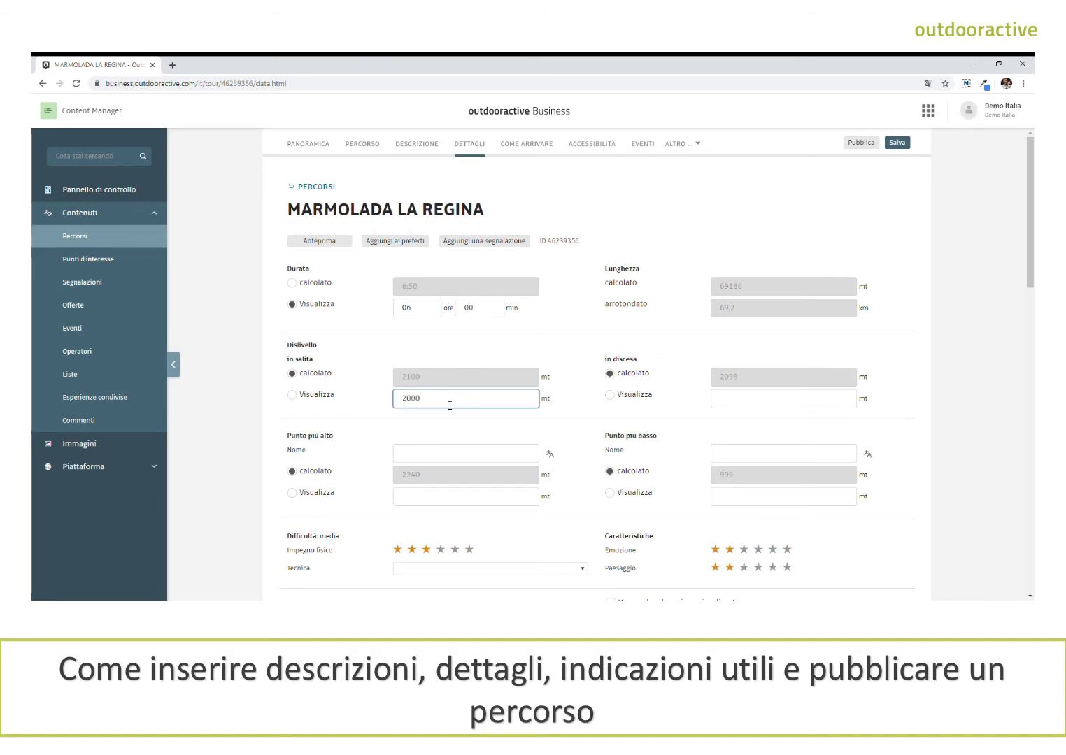
{"action": "left_click", "coordinate": [729, 401]}
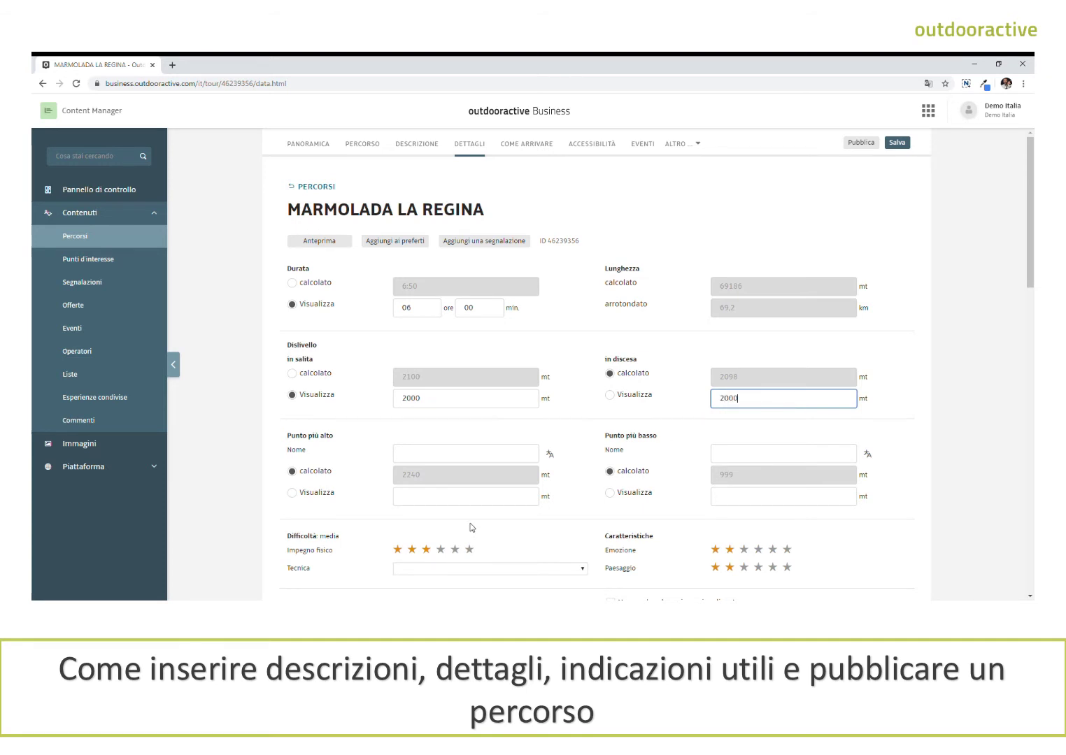
- Rate the route 4 stars for physical effort, 3 for emotion and 5 for landscape, and save the details
{"action": "scroll", "coordinate": [471, 528], "scroll_direction": "down", "scroll_amount": 2}
{"action": "left_click", "coordinate": [440, 445]}
{"action": "left_click", "coordinate": [745, 446]}
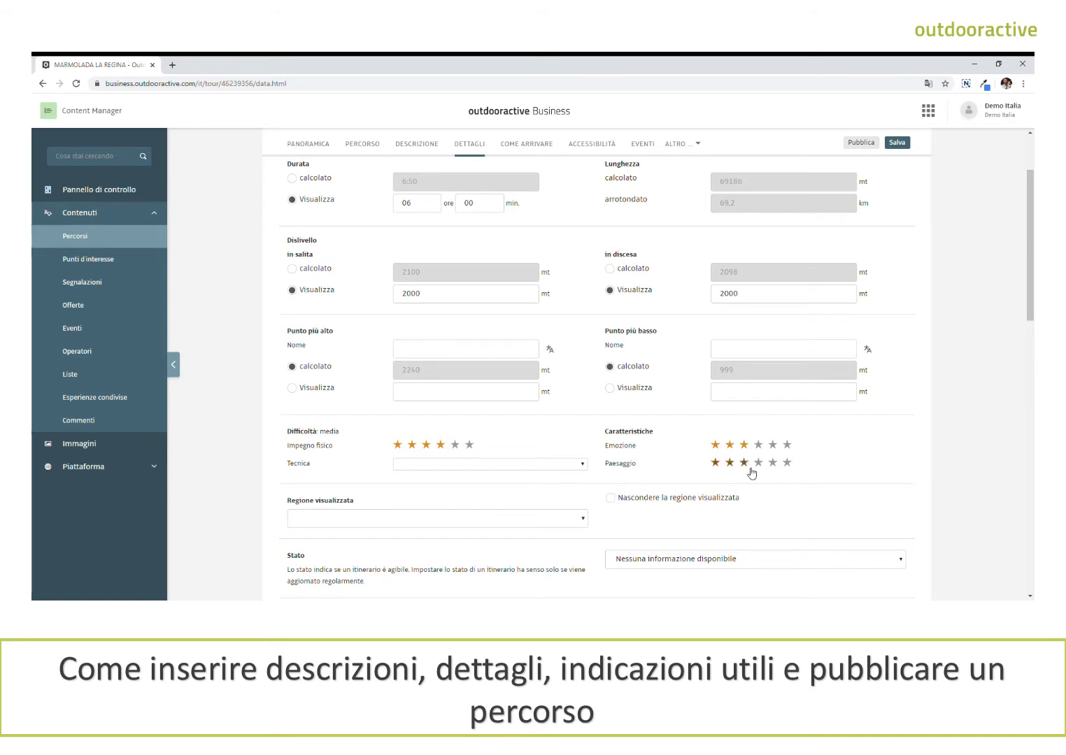
{"action": "left_click", "coordinate": [774, 462]}
{"action": "scroll", "coordinate": [899, 219], "scroll_direction": "up", "scroll_amount": 2}
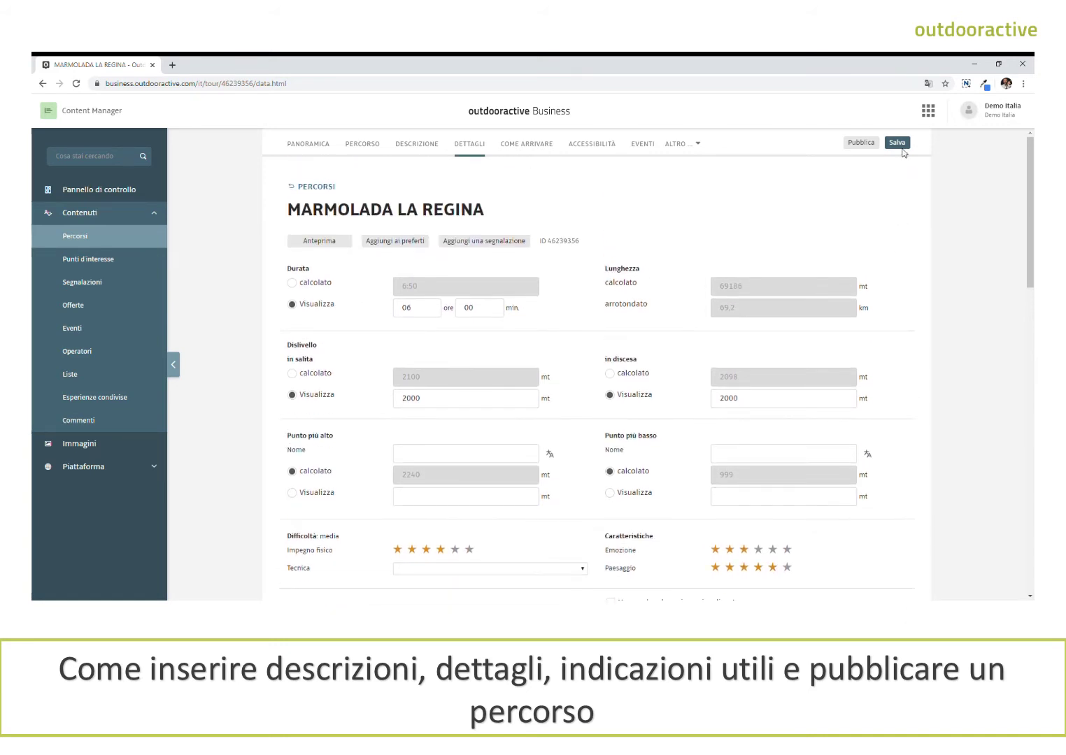
{"action": "left_click", "coordinate": [895, 143]}
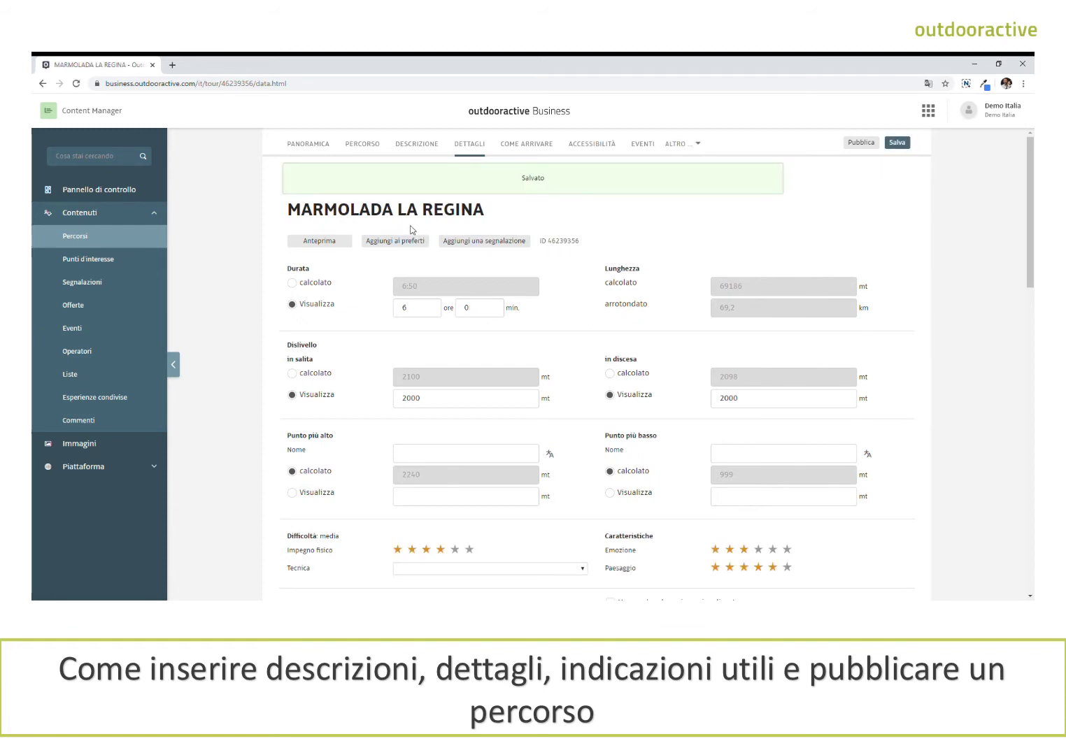
- Publish the MARMOLADA LA REGINA route and open its public page on outdooractive.com
{"action": "left_click", "coordinate": [858, 143]}
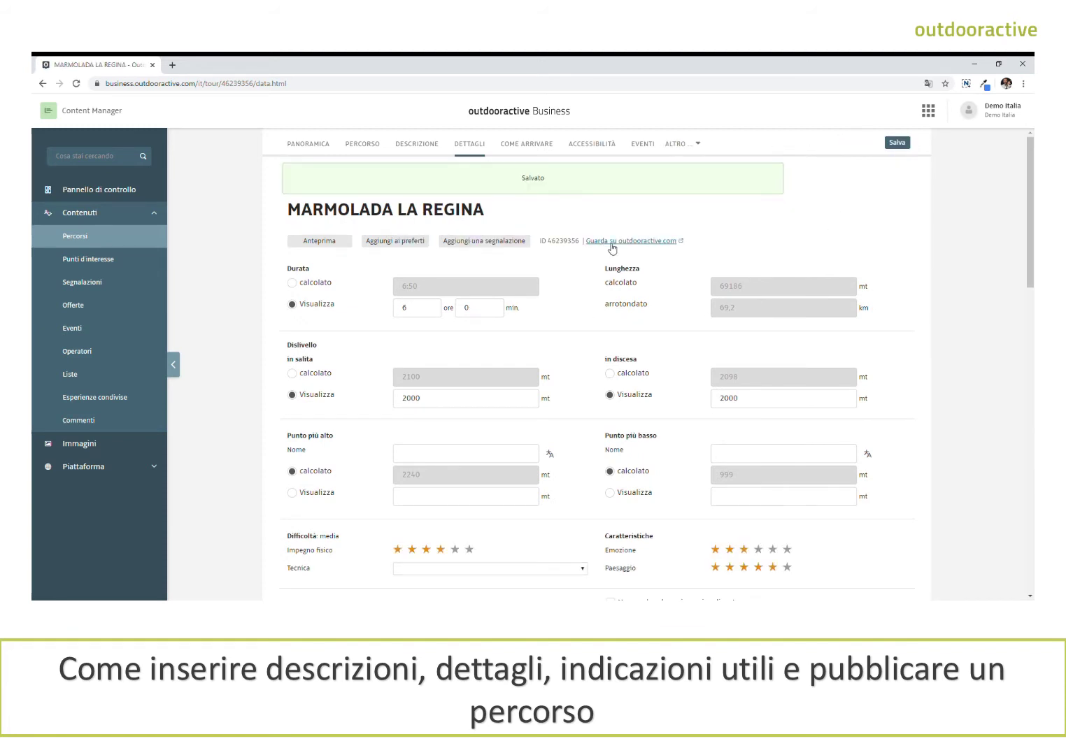
{"action": "left_click", "coordinate": [623, 242]}
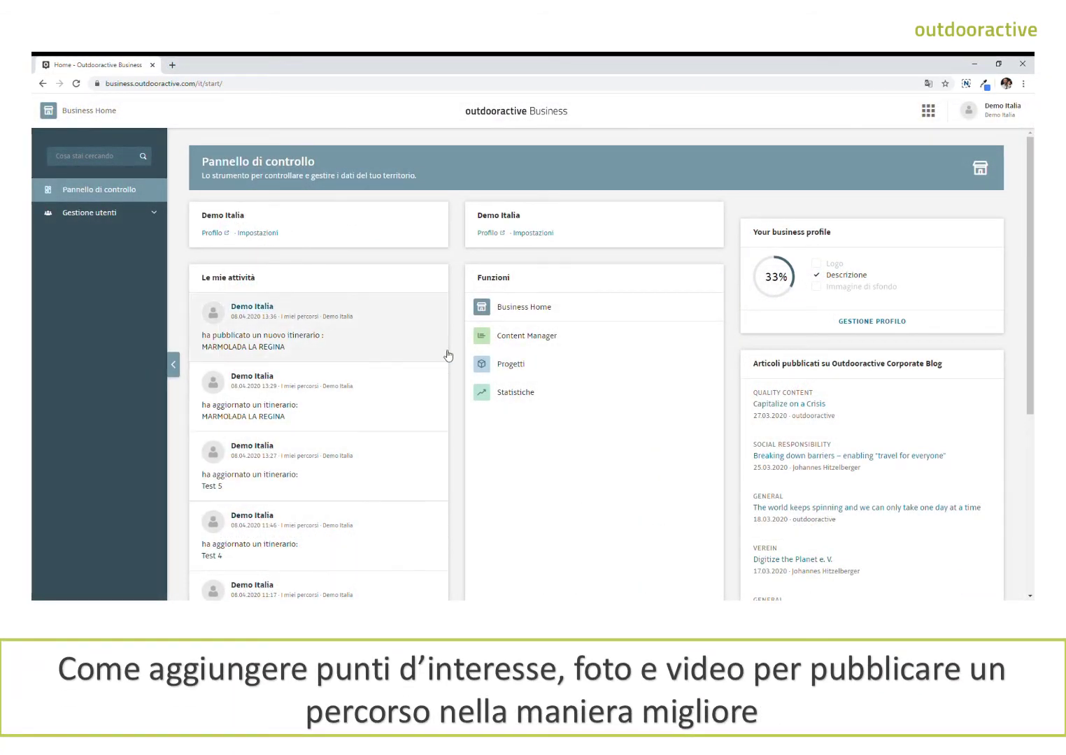
- Open MARMOLADA LA REGINA from the Percorsi list in the Content Manager and go to its linked points of interest
{"action": "left_click", "coordinate": [498, 338]}
{"action": "left_click", "coordinate": [86, 214]}
{"action": "left_click", "coordinate": [84, 234]}
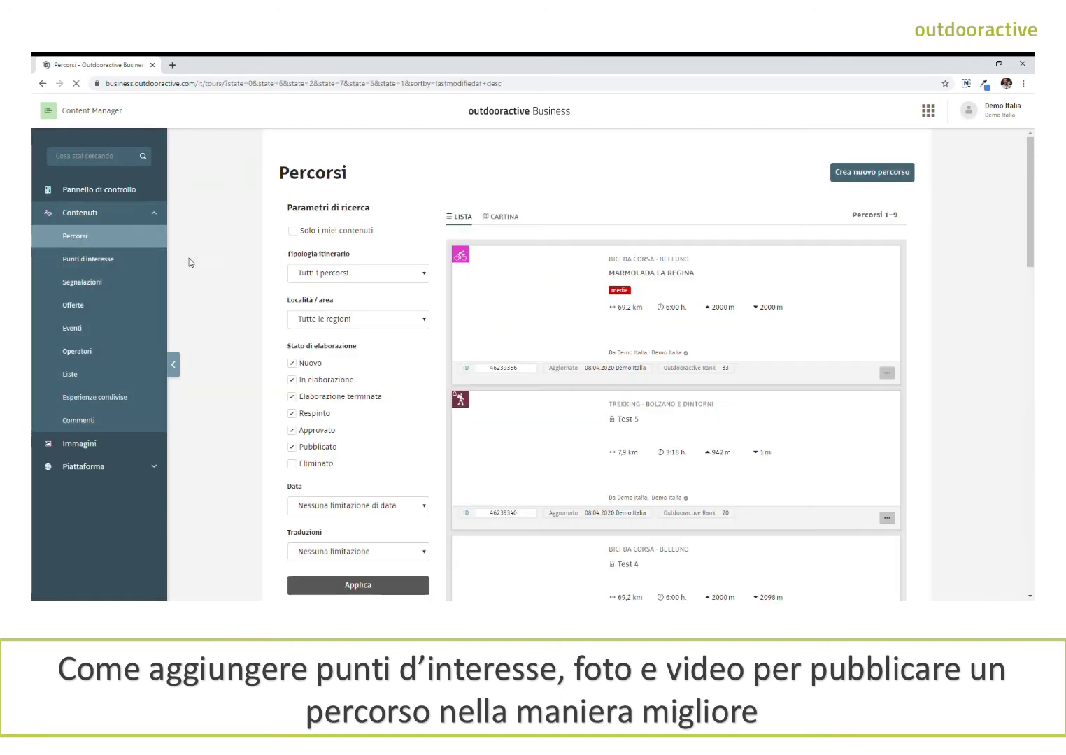
{"action": "left_click", "coordinate": [564, 295]}
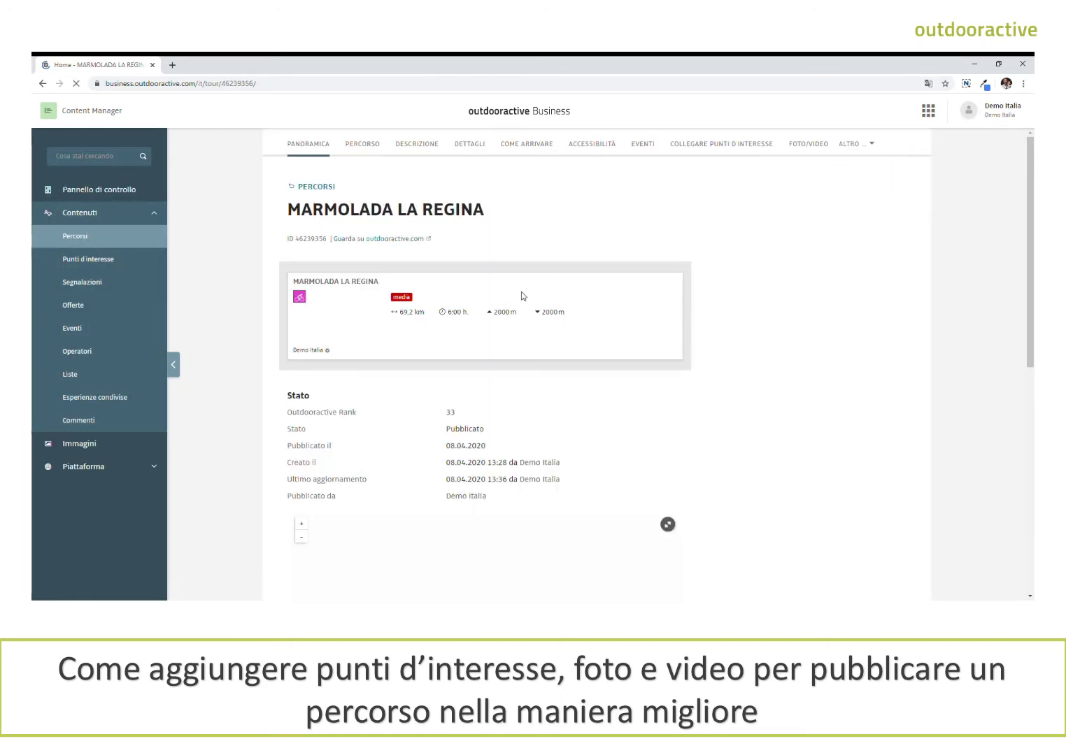
{"action": "left_click", "coordinate": [726, 144]}
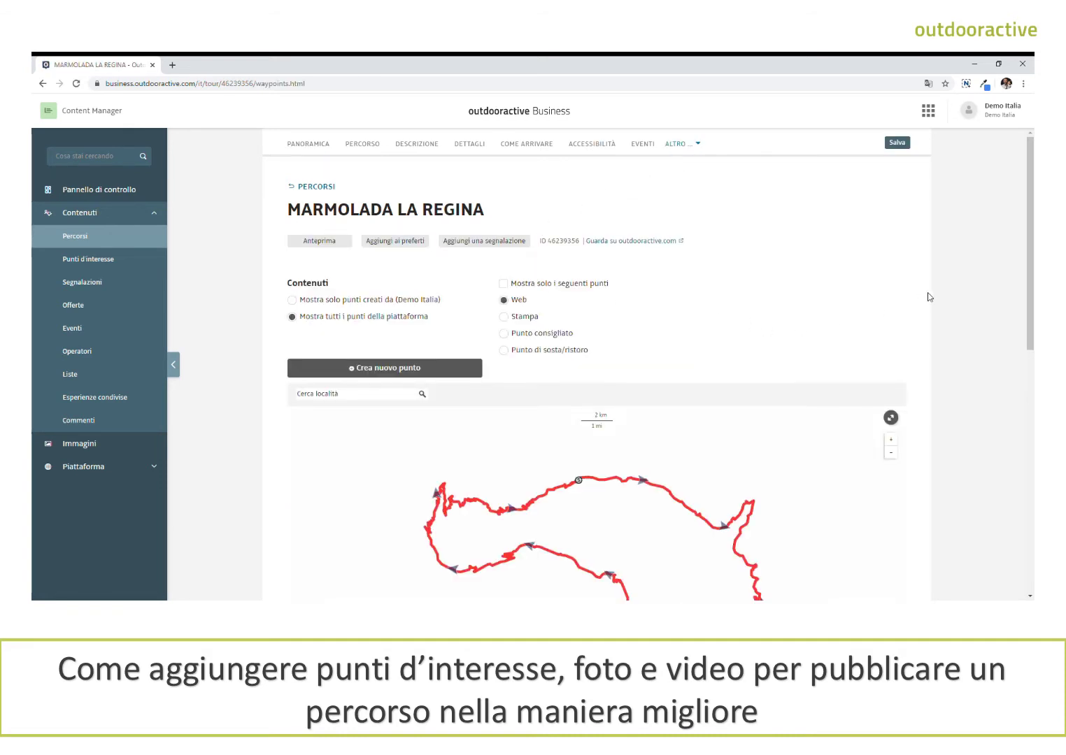
- On the full-screen map, link the point at Rifugio Castiglioni Marmolada beside the lake to the route for Web display
{"action": "scroll", "coordinate": [928, 295], "scroll_direction": "down", "scroll_amount": 2}
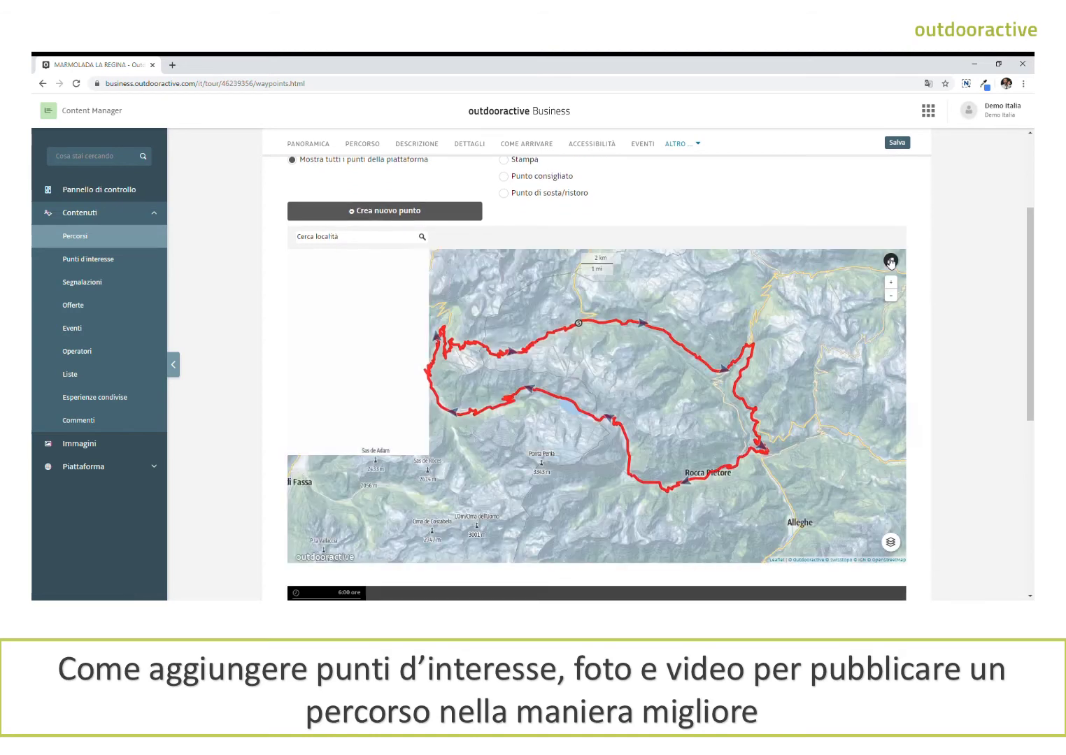
{"action": "left_click", "coordinate": [888, 257]}
{"action": "scroll", "coordinate": [539, 286], "scroll_direction": "down", "scroll_amount": 2}
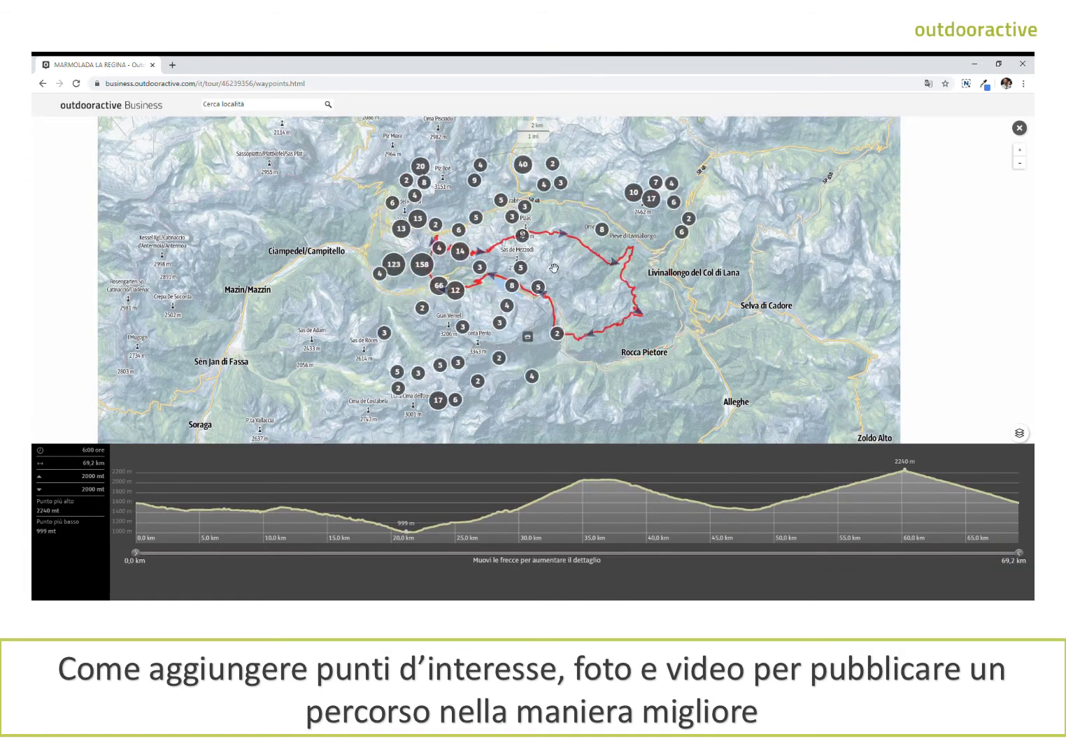
{"action": "scroll", "coordinate": [510, 274], "scroll_direction": "up", "scroll_amount": 4}
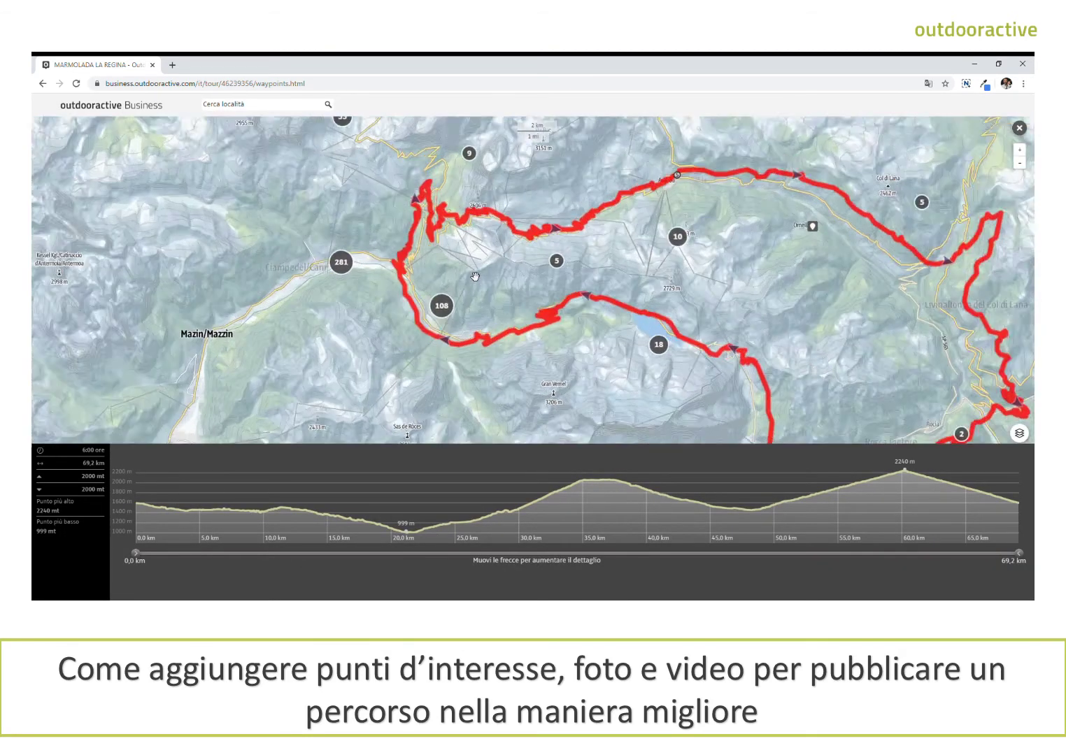
{"action": "scroll", "coordinate": [536, 325], "scroll_direction": "up", "scroll_amount": 3}
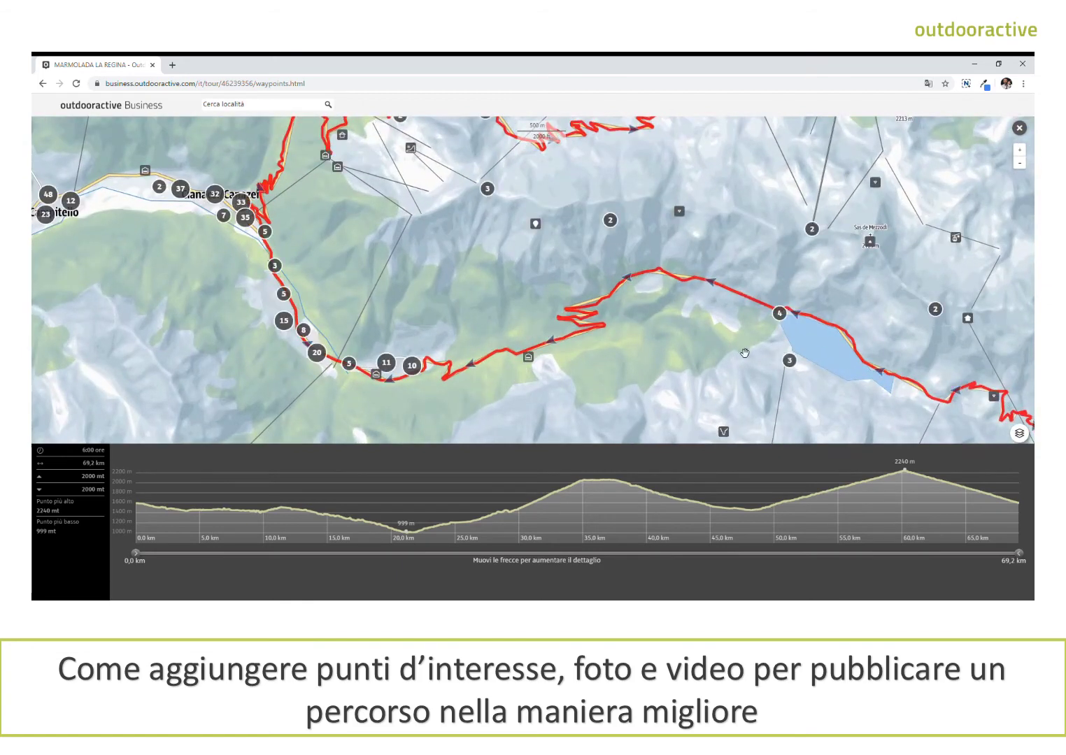
{"action": "scroll", "coordinate": [589, 306], "scroll_direction": "up", "scroll_amount": 3}
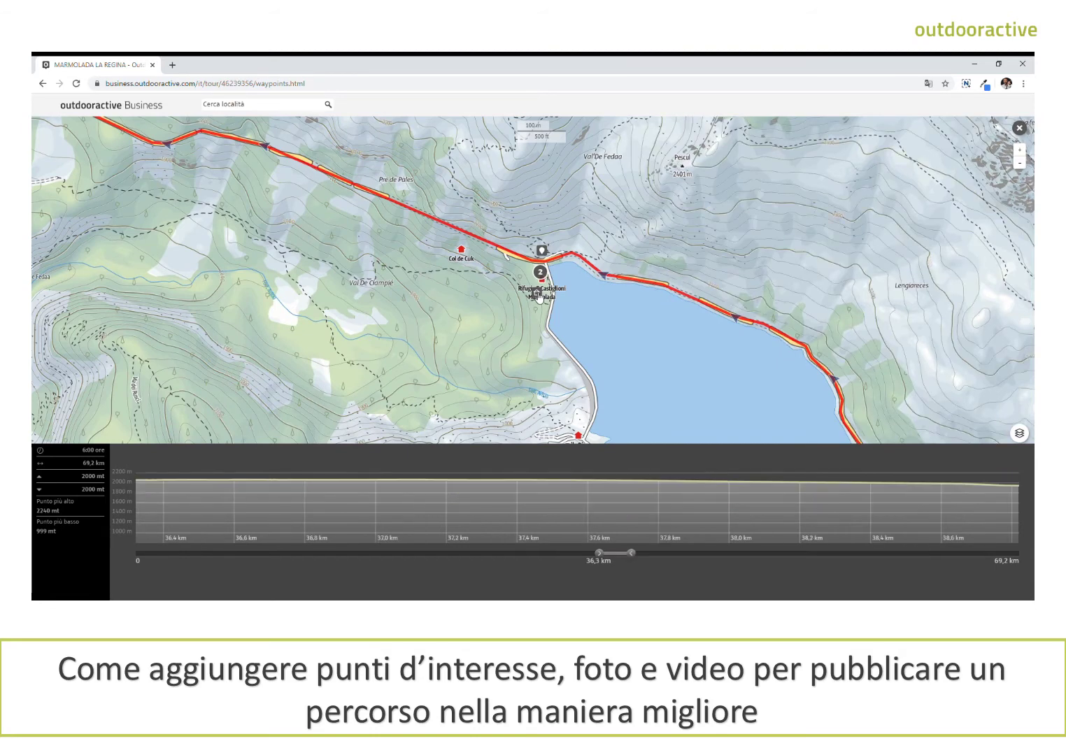
{"action": "left_click", "coordinate": [537, 294]}
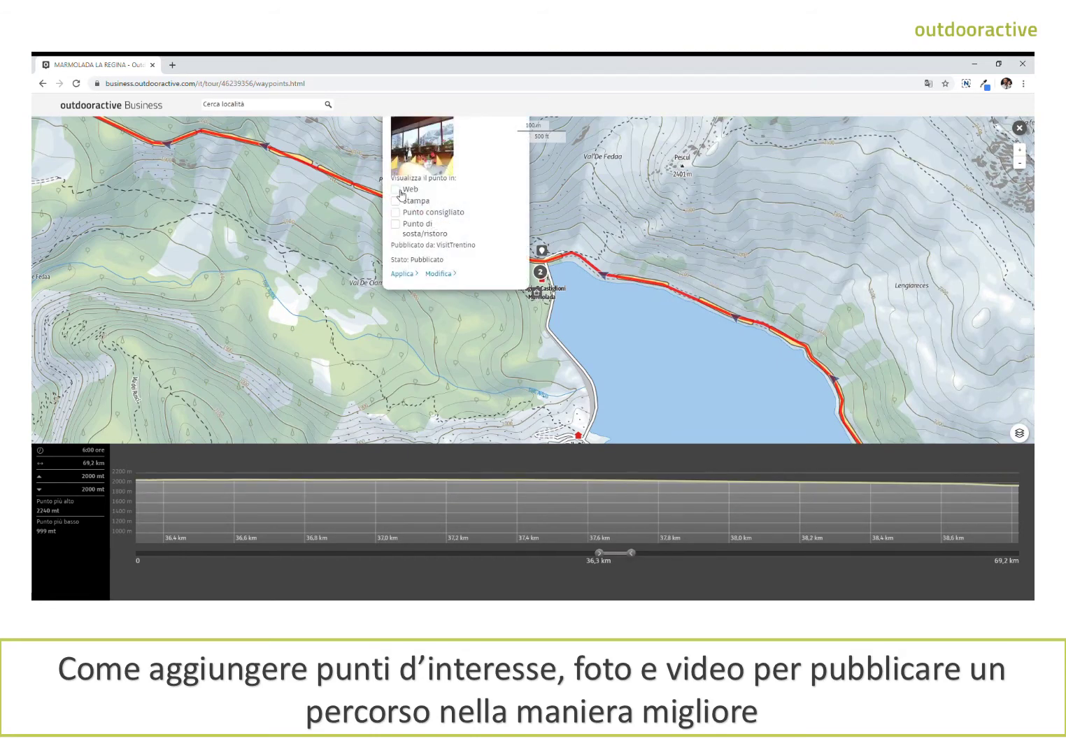
{"action": "left_click", "coordinate": [404, 275]}
- Link the hut point just south of the road at Passo Pordoi to the route for Web display
{"action": "scroll", "coordinate": [542, 385], "scroll_direction": "down", "scroll_amount": 2}
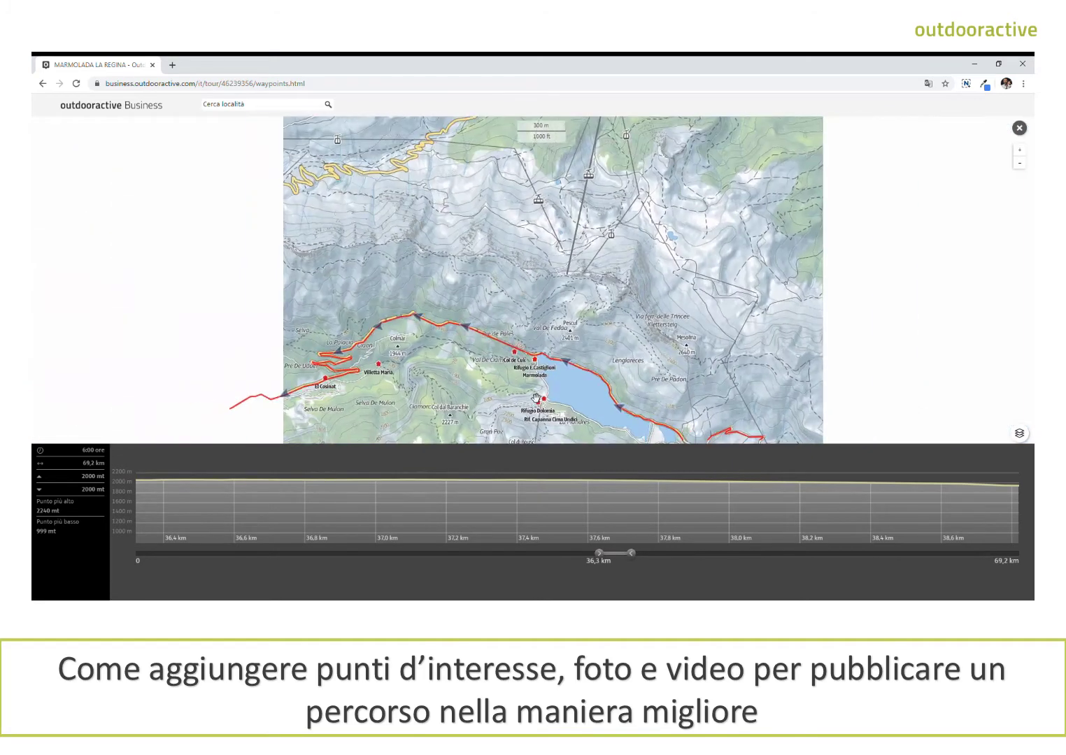
{"action": "left_click_drag", "start_coordinate": [337, 189], "coordinate": [469, 297]}
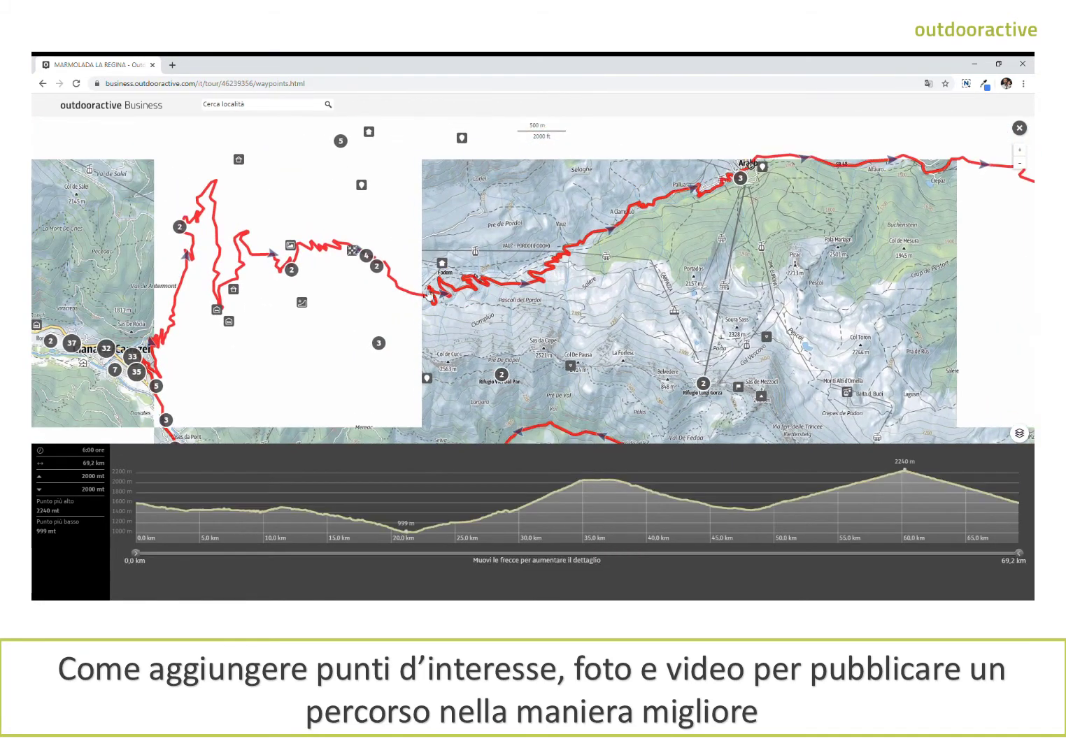
{"action": "scroll", "coordinate": [373, 263], "scroll_direction": "up", "scroll_amount": 4}
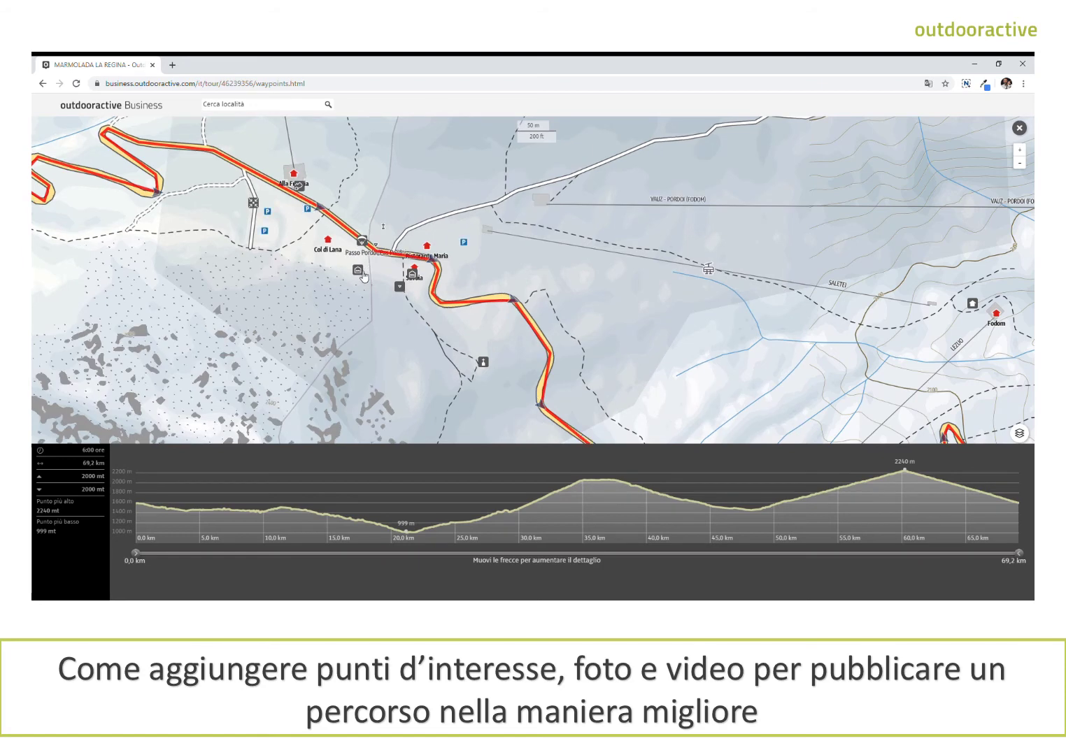
{"action": "left_click", "coordinate": [363, 274]}
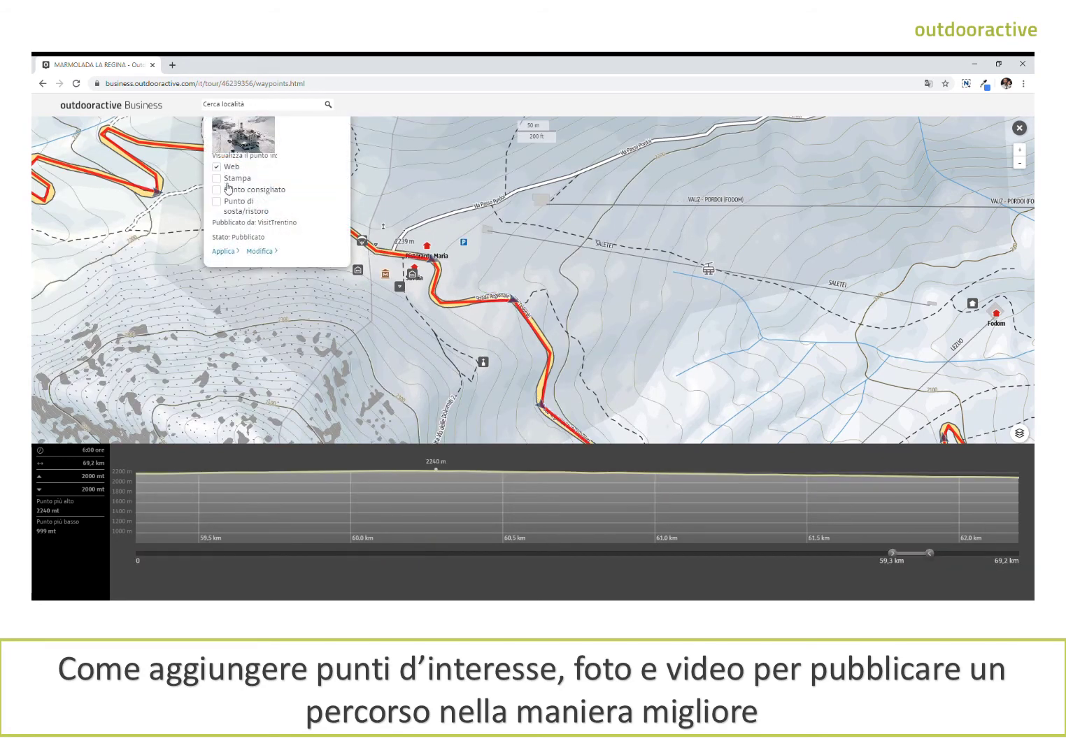
{"action": "left_click", "coordinate": [223, 252]}
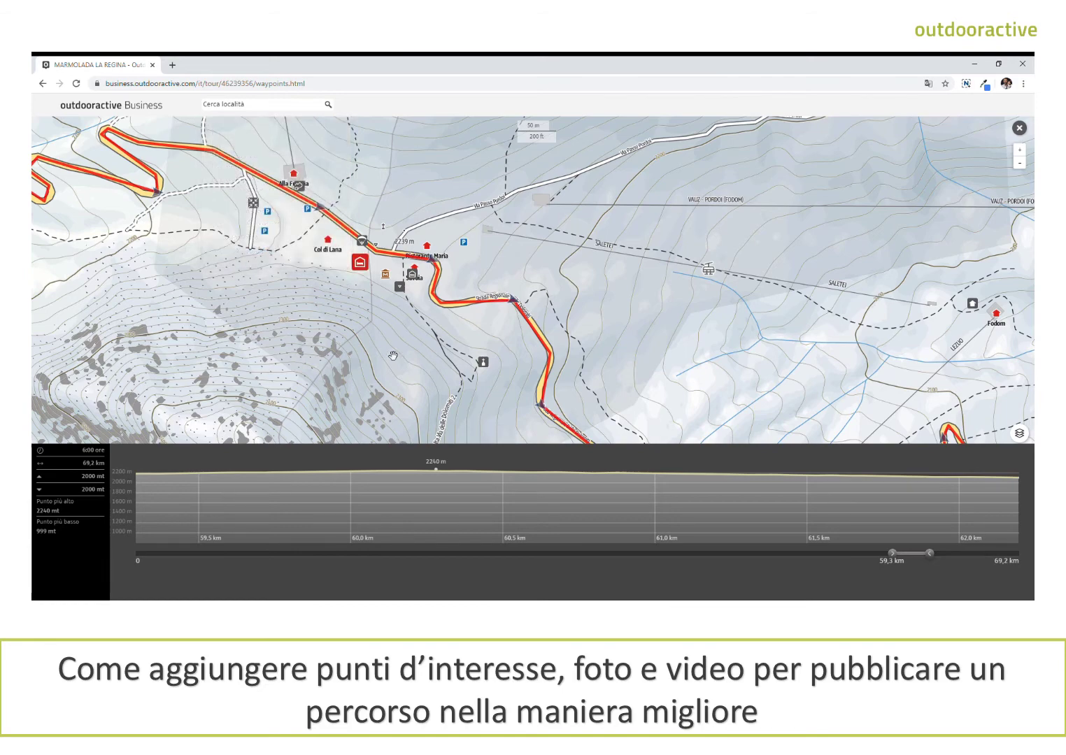
- Link the tourist information point in Arabba, published by Arabba Fodom Turismo, to the route
{"action": "scroll", "coordinate": [405, 368], "scroll_direction": "down", "scroll_amount": 1}
{"action": "left_click_drag", "start_coordinate": [736, 279], "coordinate": [532, 269]}
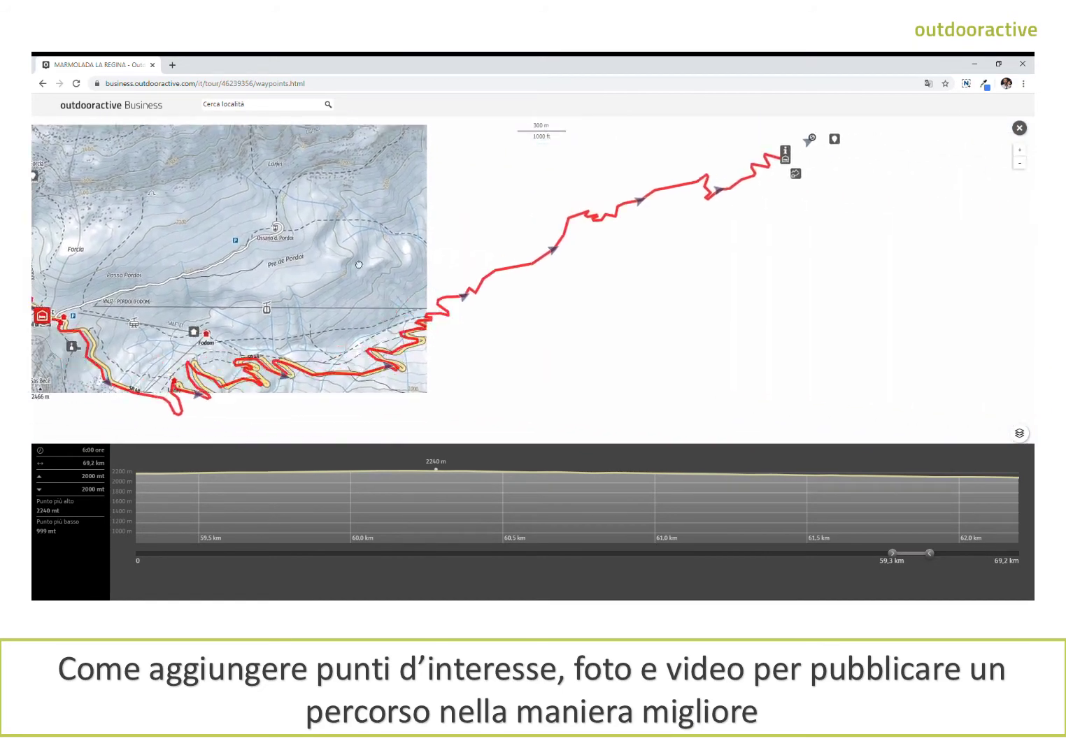
{"action": "left_click_drag", "start_coordinate": [814, 221], "coordinate": [595, 333]}
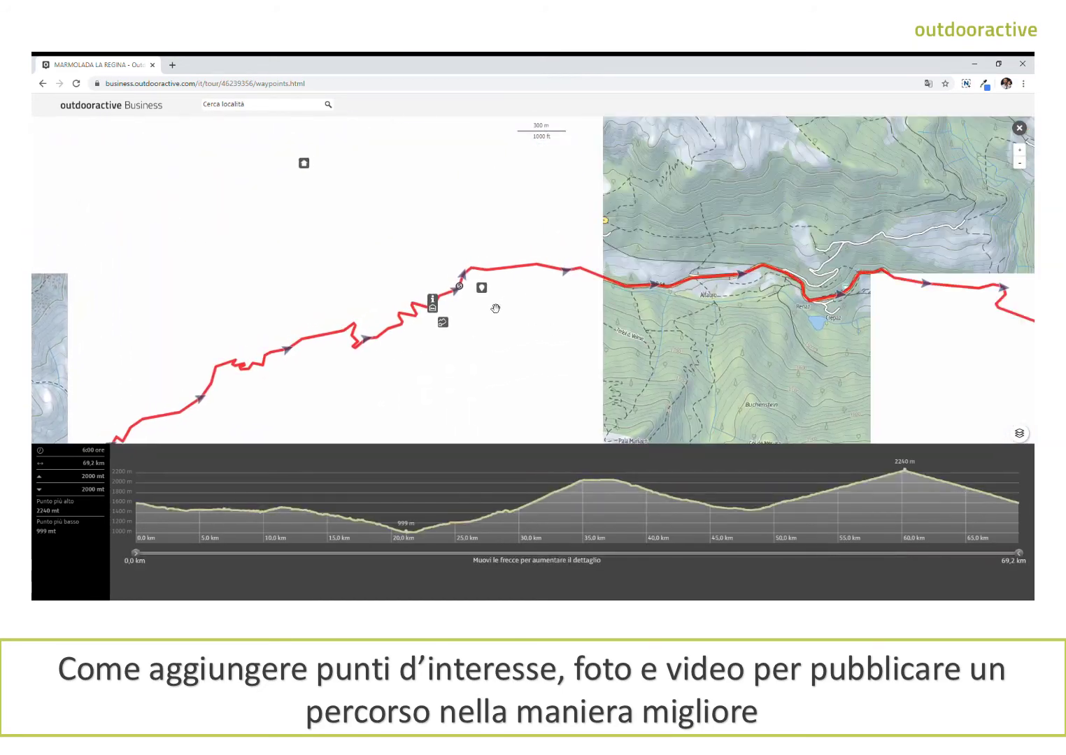
{"action": "scroll", "coordinate": [490, 306], "scroll_direction": "up", "scroll_amount": 4}
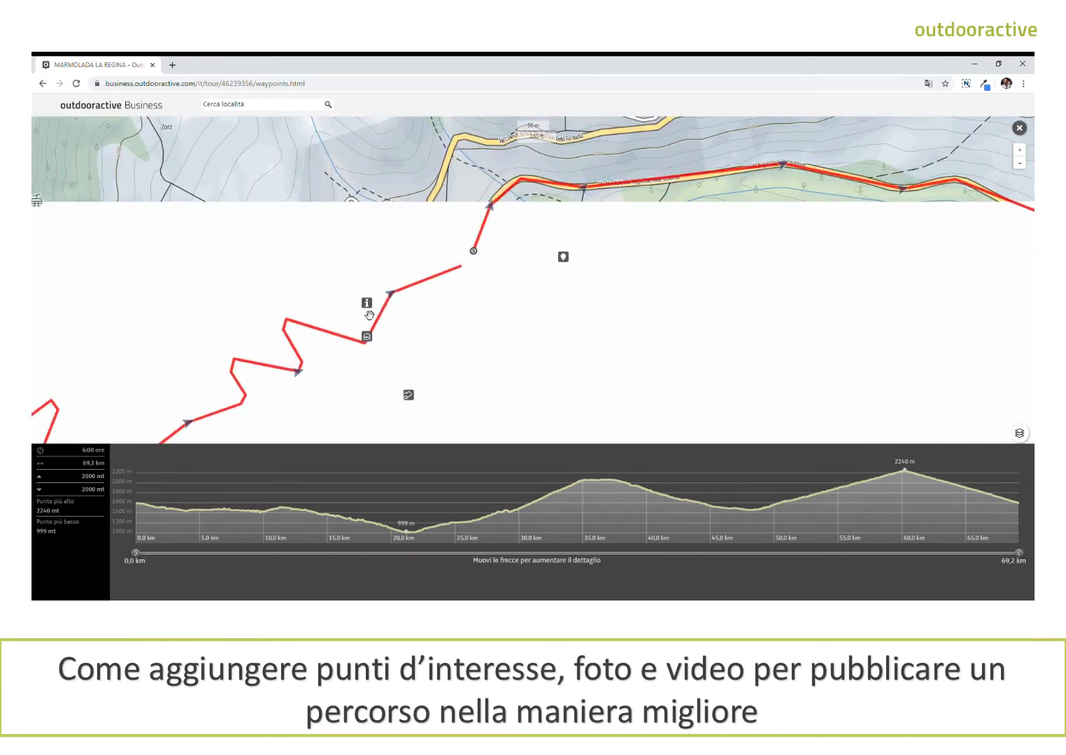
{"action": "left_click", "coordinate": [370, 307]}
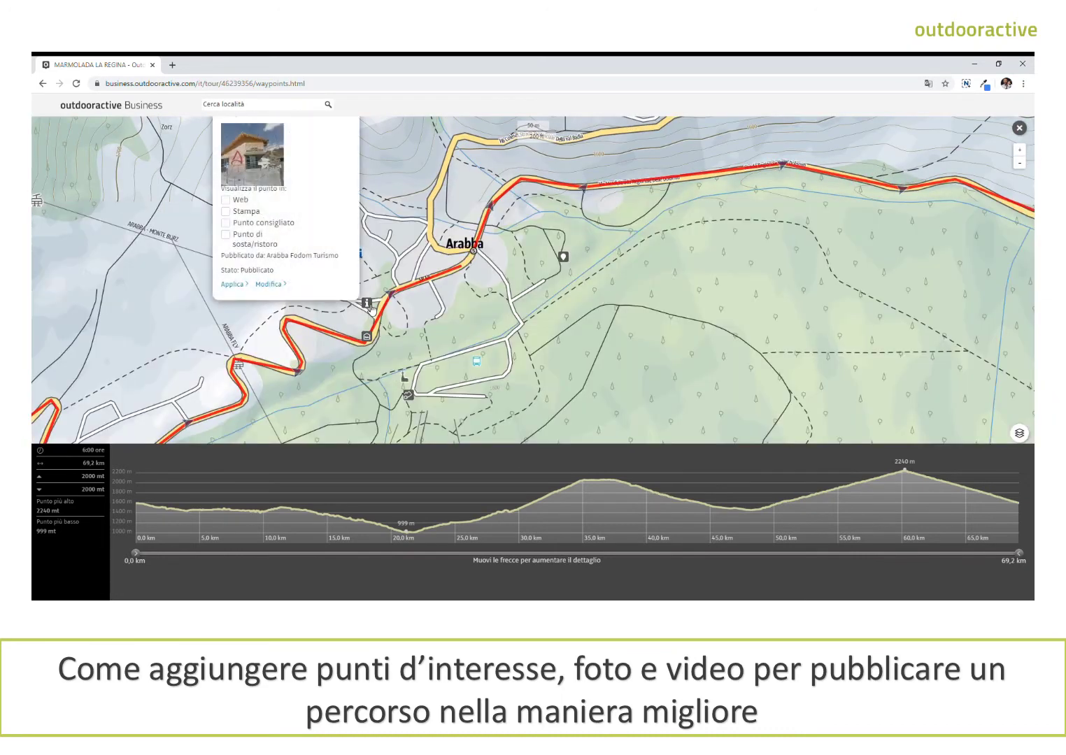
{"action": "left_click", "coordinate": [244, 285]}
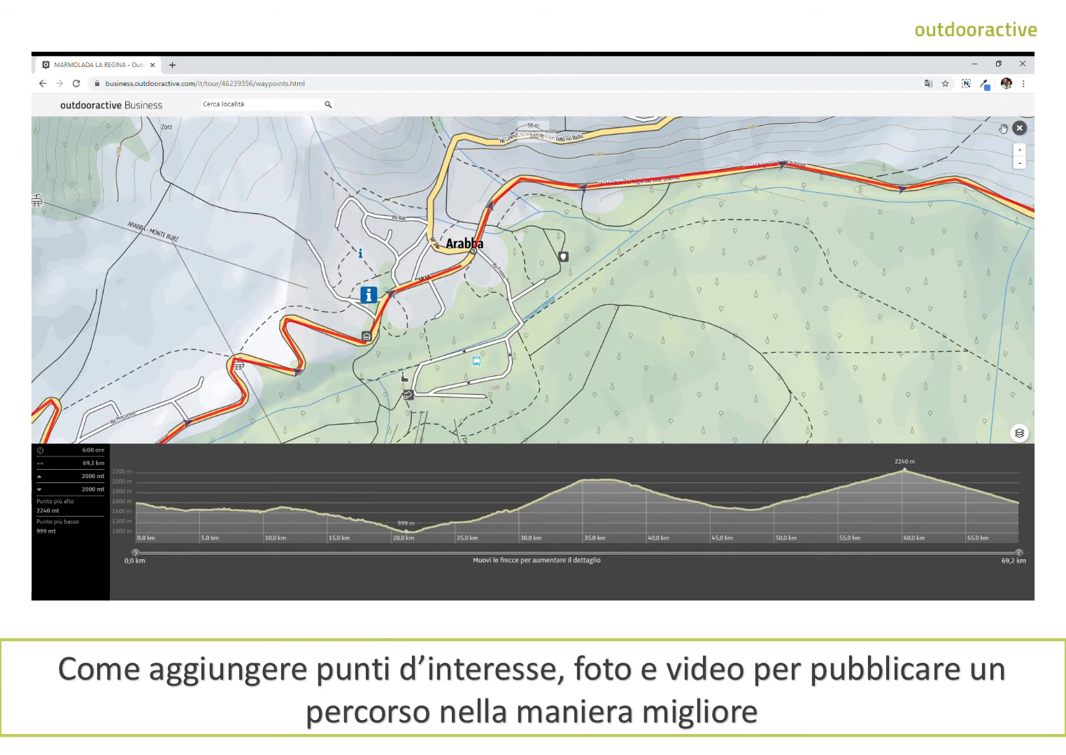